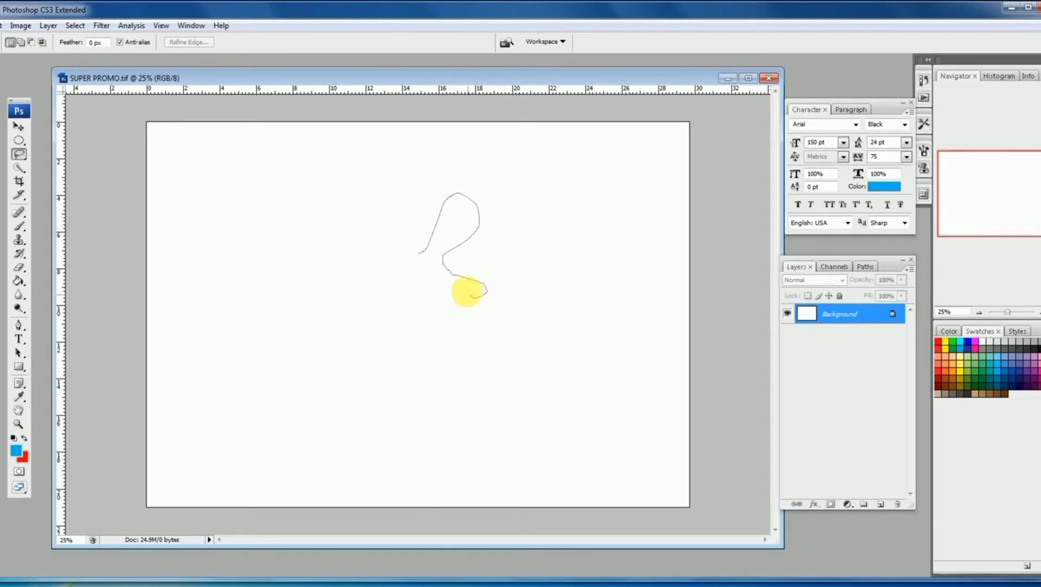
Outline a paint-splat selection with rounded arms radiating all around the middle of the canvas, using the freehand Lasso.
{"action": "left_click_drag", "start_coordinate": [451, 304], "coordinate": [530, 326]}
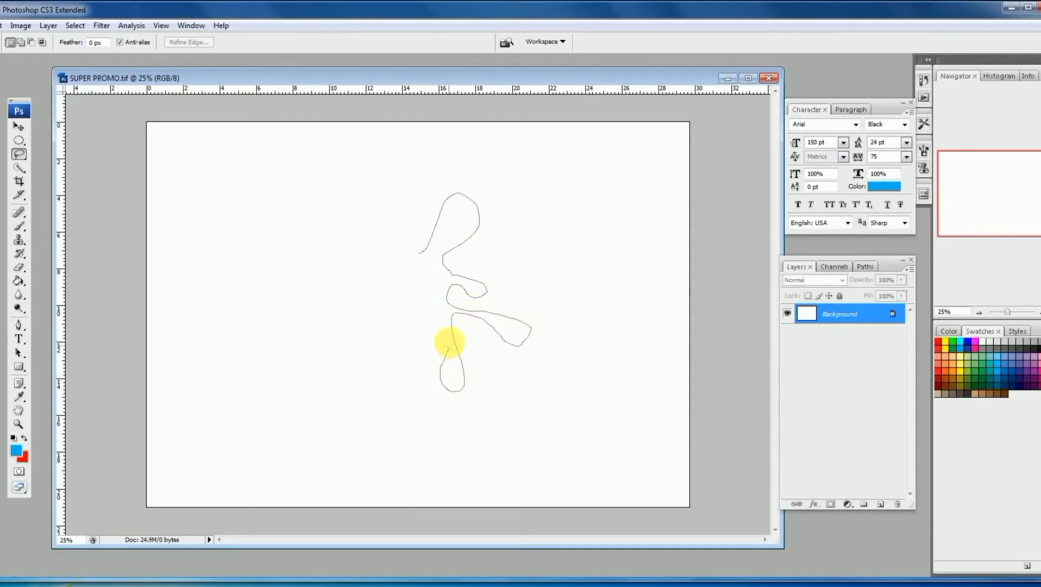
{"action": "left_click_drag", "start_coordinate": [409, 359], "coordinate": [426, 408]}
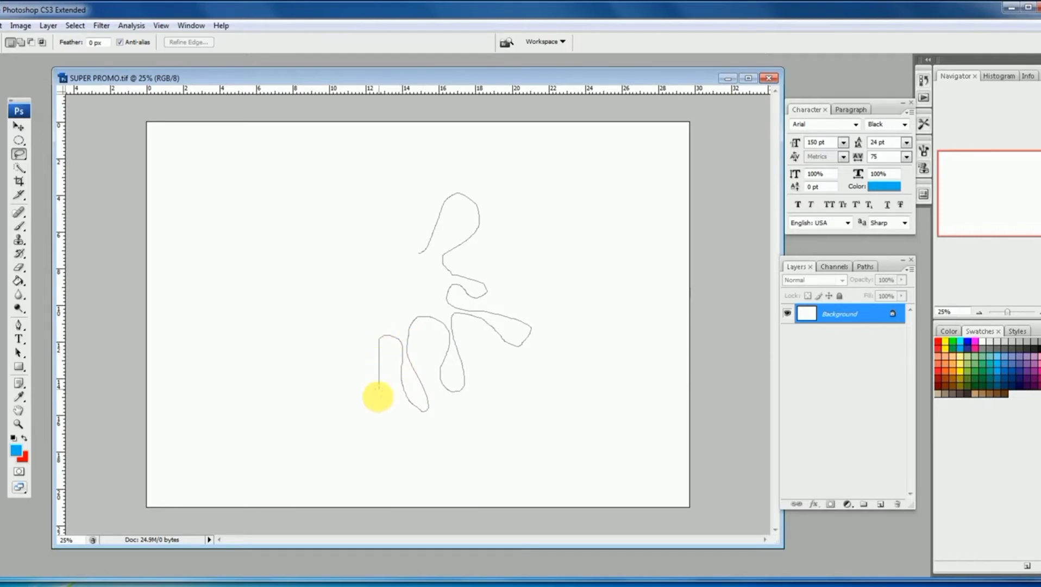
{"action": "mouse_move", "coordinate": [378, 397]}
{"action": "left_mouse_down"}
{"action": "mouse_move", "coordinate": [333, 413]}
{"action": "mouse_move", "coordinate": [335, 380]}
{"action": "mouse_move", "coordinate": [361, 358]}
{"action": "left_mouse_up"}
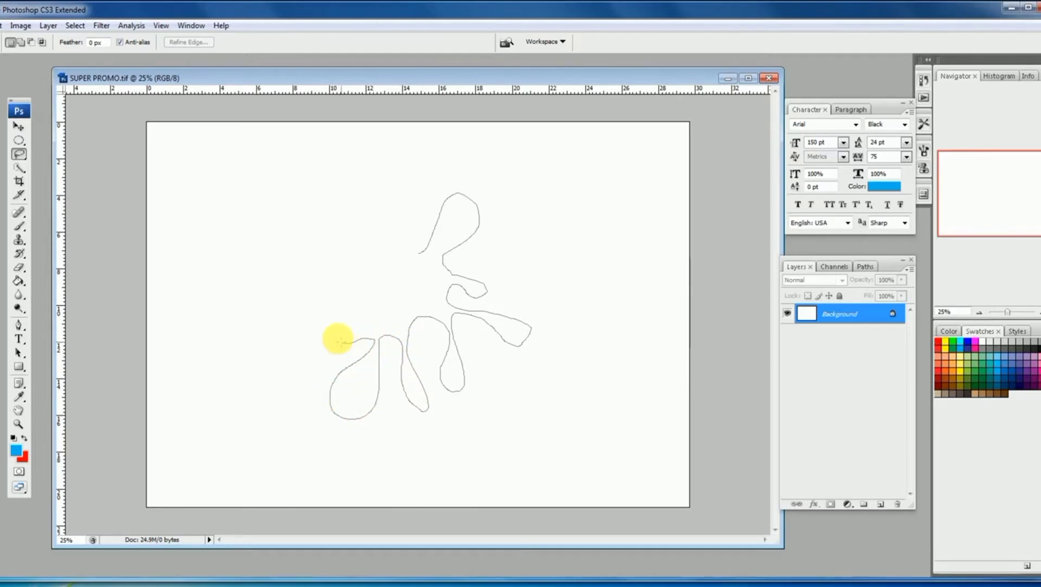
{"action": "left_click_drag", "start_coordinate": [373, 314], "coordinate": [340, 307]}
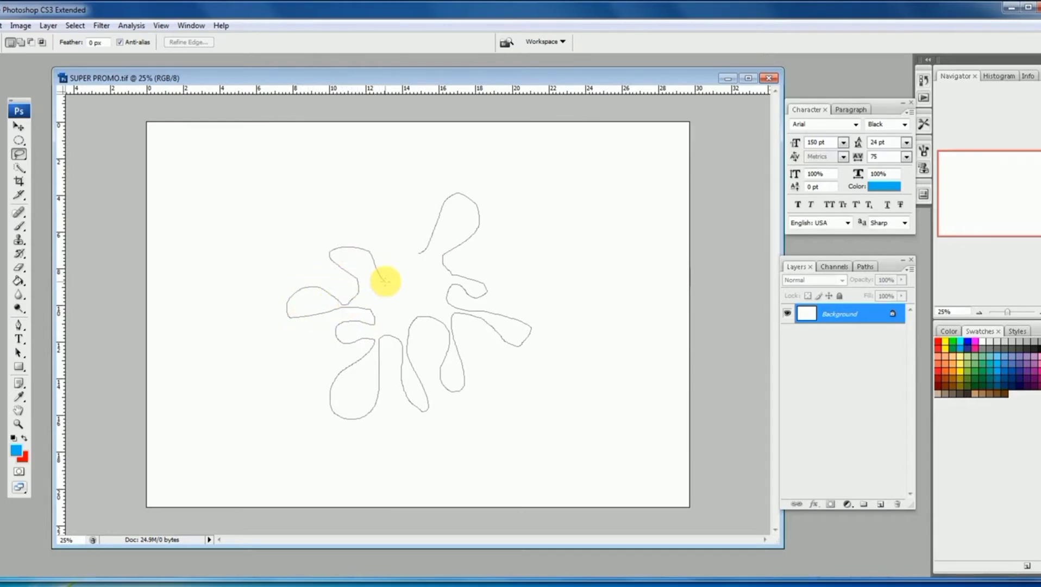
{"action": "mouse_move", "coordinate": [382, 259]}
{"action": "left_mouse_down"}
{"action": "mouse_move", "coordinate": [353, 169]}
{"action": "mouse_move", "coordinate": [380, 185]}
{"action": "mouse_move", "coordinate": [399, 254]}
{"action": "mouse_move", "coordinate": [417, 202]}
{"action": "mouse_move", "coordinate": [424, 255]}
{"action": "left_mouse_up"}
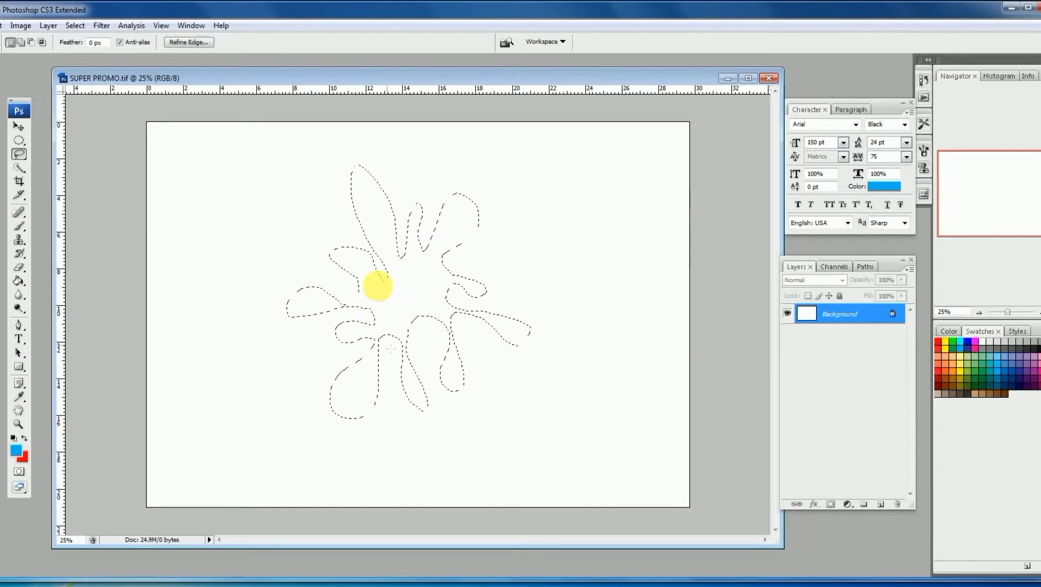
Feather the splat selection with a radius of 50 pixels.
{"action": "key", "text": "ctrl+plus"}
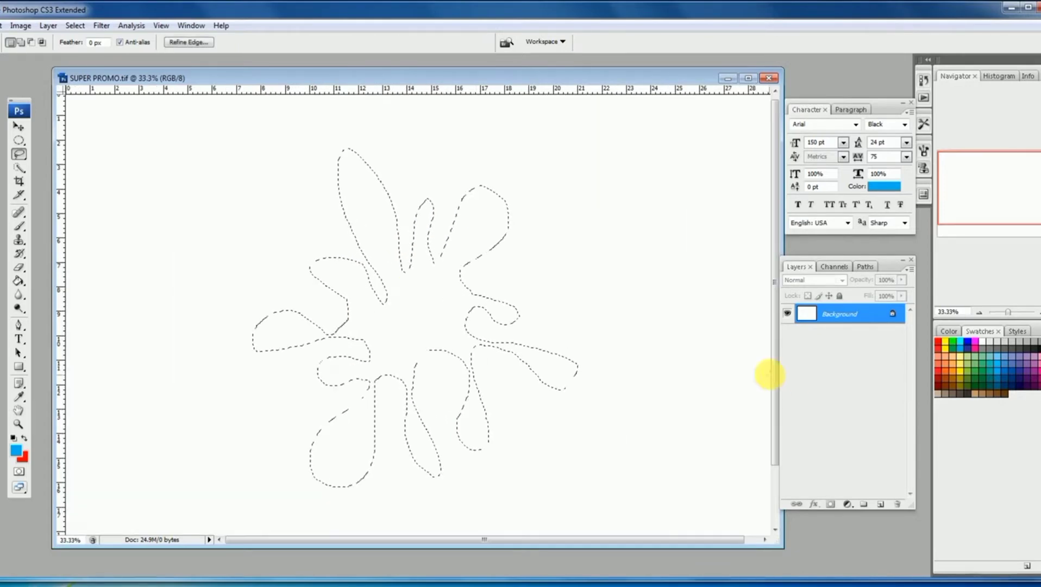
{"action": "left_click", "coordinate": [75, 25]}
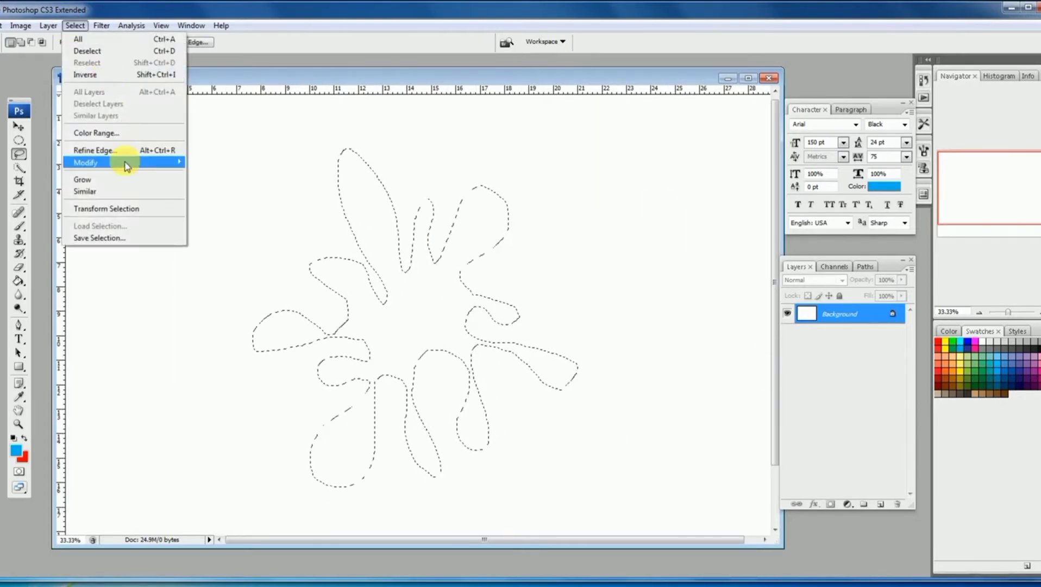
{"action": "mouse_move", "coordinate": [111, 161]}
{"action": "left_click", "coordinate": [233, 211]}
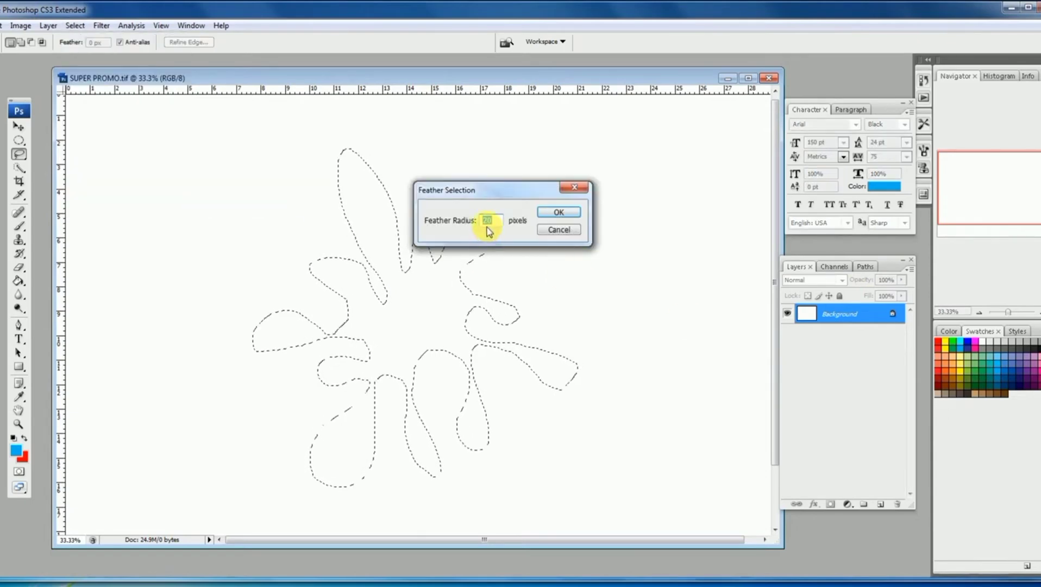
{"action": "left_click", "coordinate": [553, 211]}
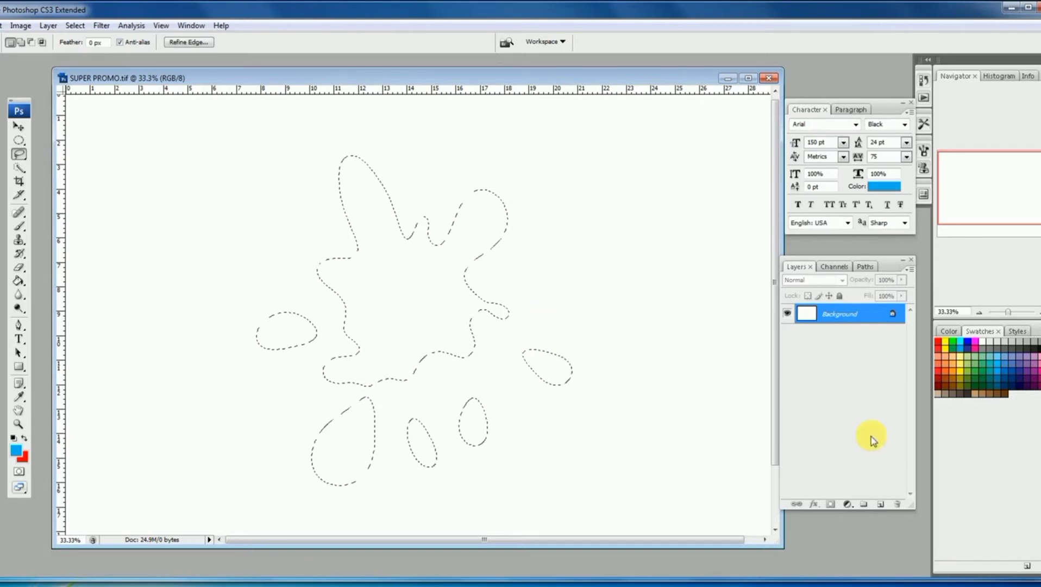
Make a work path from the feathered selection and load that path back as a crisp selection.
{"action": "left_click", "coordinate": [865, 267]}
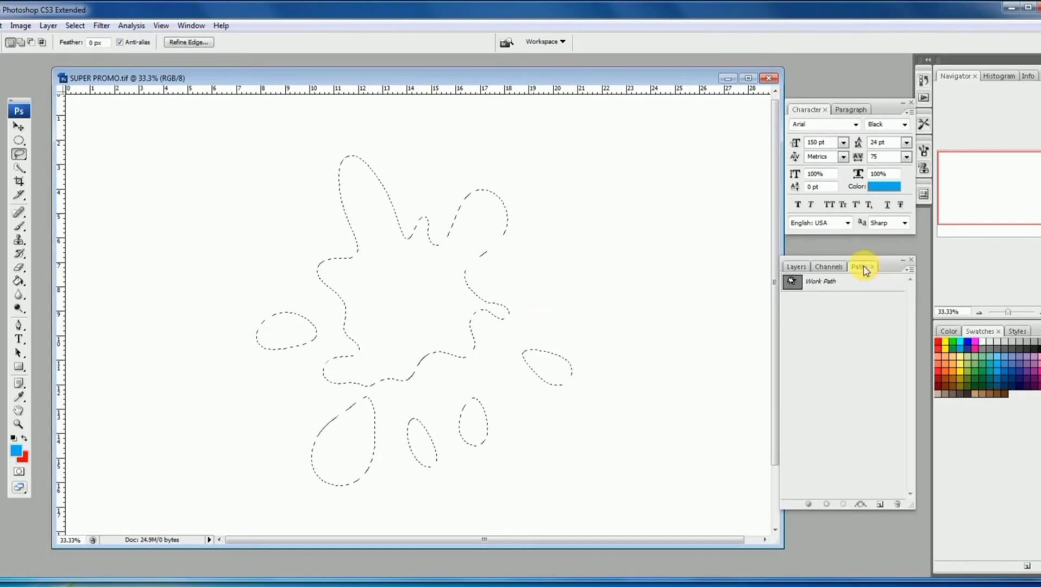
{"action": "left_click", "coordinate": [910, 271]}
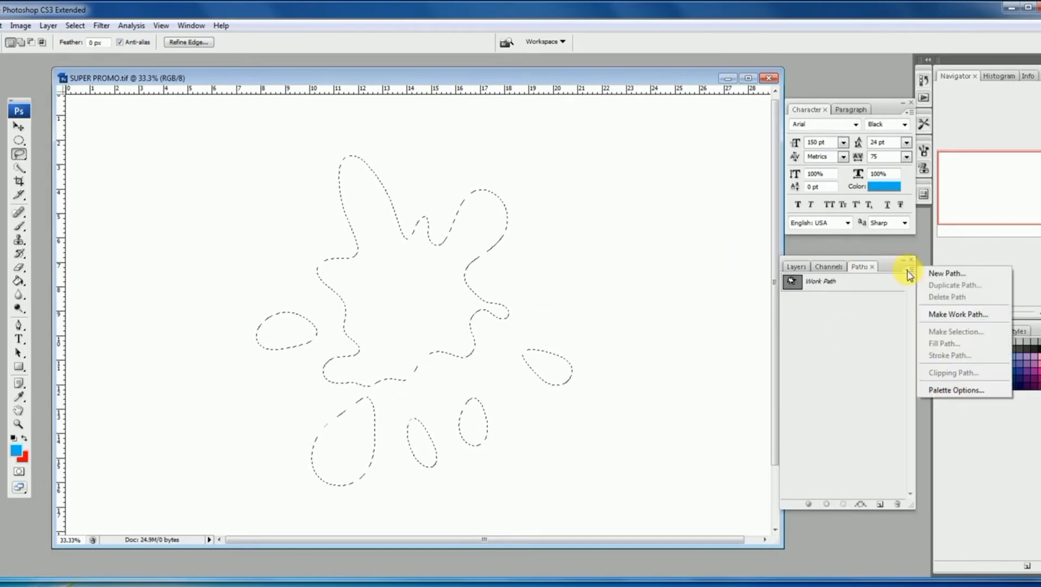
{"action": "left_click", "coordinate": [957, 313]}
{"action": "left_click", "coordinate": [560, 213]}
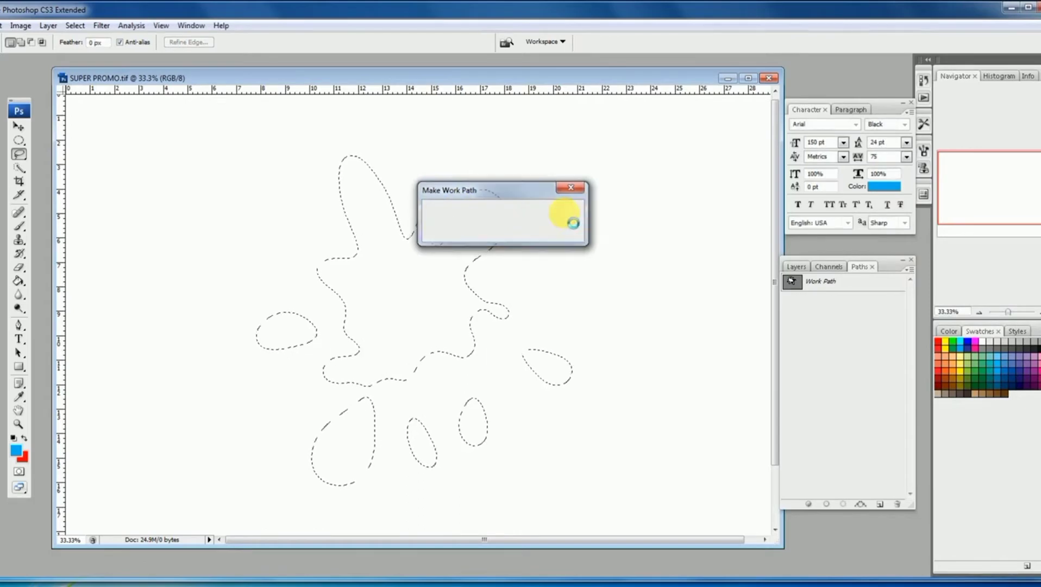
{"action": "left_click", "coordinate": [843, 505]}
Fill the splat selection with the blue foreground colour on a new layer and deselect it.
{"action": "left_click", "coordinate": [798, 267]}
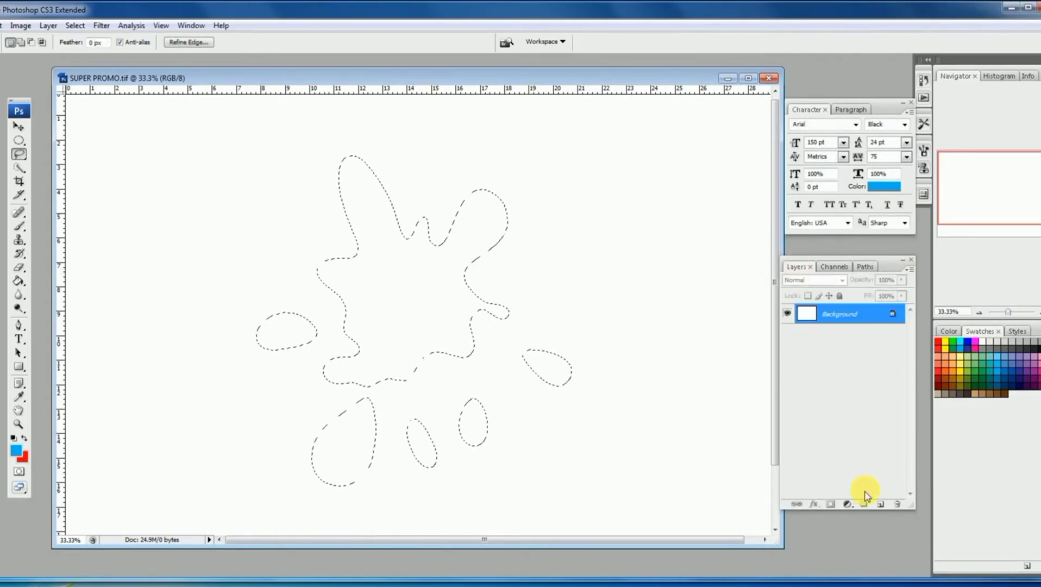
{"action": "left_click", "coordinate": [881, 504]}
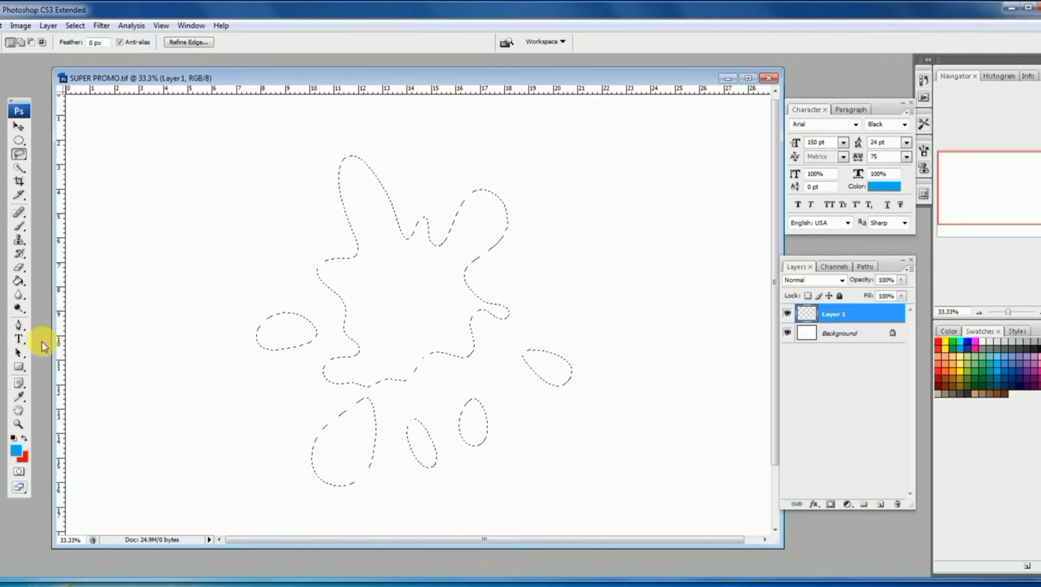
{"action": "left_click", "coordinate": [19, 281]}
{"action": "left_click", "coordinate": [372, 309]}
{"action": "left_click", "coordinate": [19, 140]}
{"action": "key", "text": "ctrl+d"}
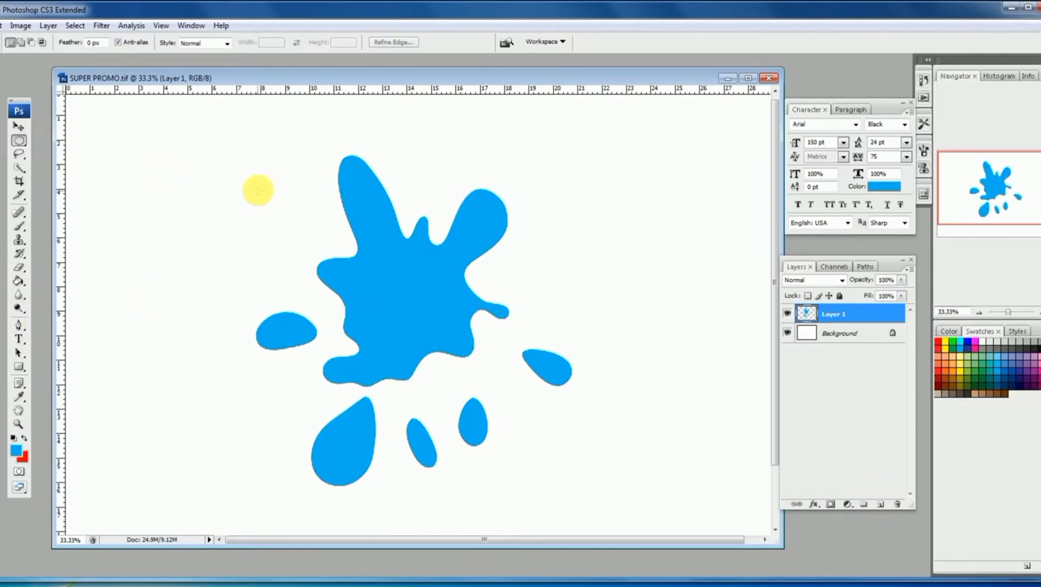
Move the blue splat to roughly the middle of the canvas.
{"action": "key", "text": "ctrl+minus"}
{"action": "left_click", "coordinate": [18, 126]}
{"action": "mouse_move", "coordinate": [413, 313]}
{"action": "left_mouse_down"}
{"action": "mouse_move", "coordinate": [324, 278]}
{"action": "mouse_move", "coordinate": [328, 301]}
{"action": "mouse_move", "coordinate": [420, 300]}
{"action": "left_mouse_up"}
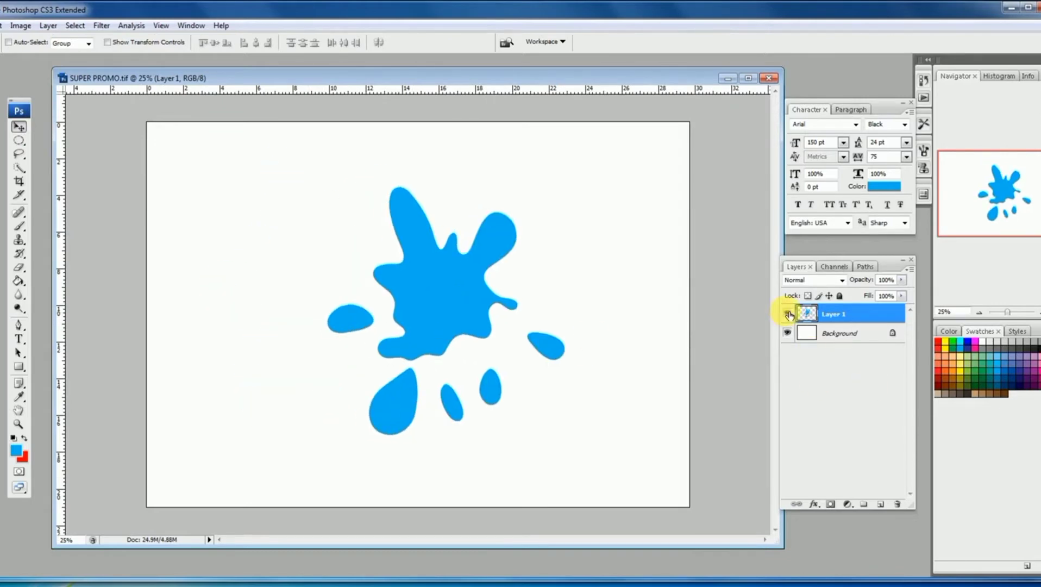
Hide Layer 1 and lasso a second splat outline with long, uneven arms on the empty canvas.
{"action": "left_click", "coordinate": [788, 313]}
{"action": "key", "text": "ctrl+plus"}
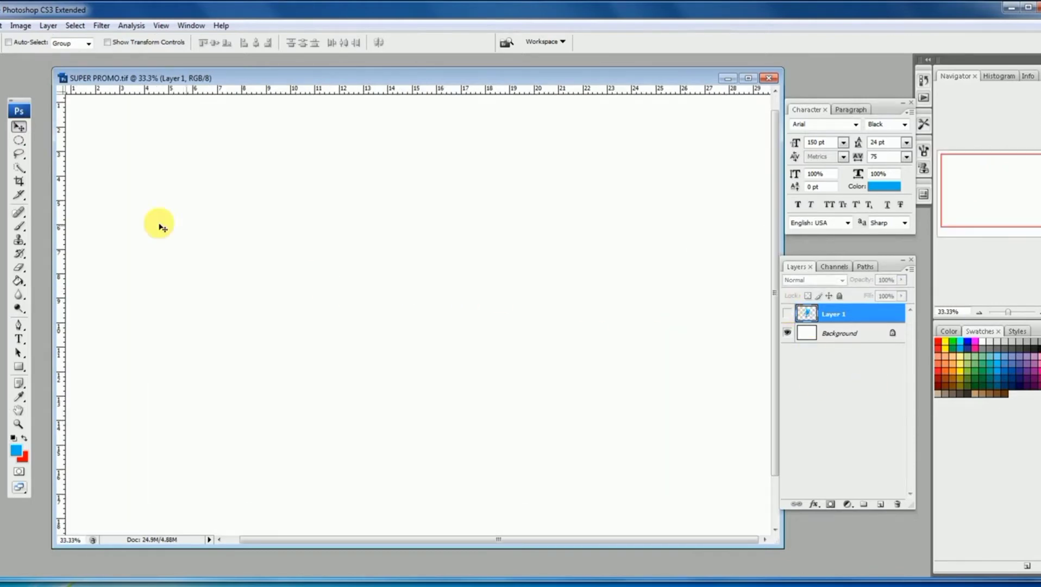
{"action": "left_click", "coordinate": [19, 155]}
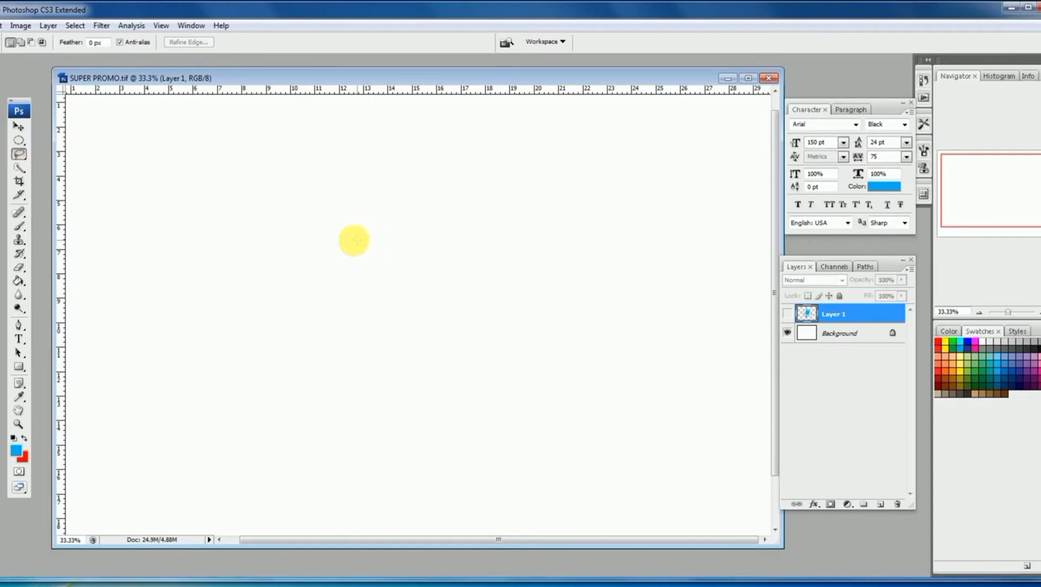
{"action": "mouse_move", "coordinate": [353, 239]}
{"action": "left_mouse_down"}
{"action": "mouse_move", "coordinate": [336, 157]}
{"action": "mouse_move", "coordinate": [372, 152]}
{"action": "mouse_move", "coordinate": [383, 188]}
{"action": "mouse_move", "coordinate": [375, 266]}
{"action": "mouse_move", "coordinate": [390, 275]}
{"action": "mouse_move", "coordinate": [432, 253]}
{"action": "mouse_move", "coordinate": [537, 278]}
{"action": "mouse_move", "coordinate": [505, 310]}
{"action": "mouse_move", "coordinate": [404, 288]}
{"action": "mouse_move", "coordinate": [401, 304]}
{"action": "mouse_move", "coordinate": [509, 385]}
{"action": "mouse_move", "coordinate": [484, 408]}
{"action": "mouse_move", "coordinate": [439, 369]}
{"action": "mouse_move", "coordinate": [414, 376]}
{"action": "mouse_move", "coordinate": [349, 471]}
{"action": "mouse_move", "coordinate": [343, 436]}
{"action": "mouse_move", "coordinate": [373, 393]}
{"action": "mouse_move", "coordinate": [350, 383]}
{"action": "mouse_move", "coordinate": [306, 399]}
{"action": "left_mouse_up"}
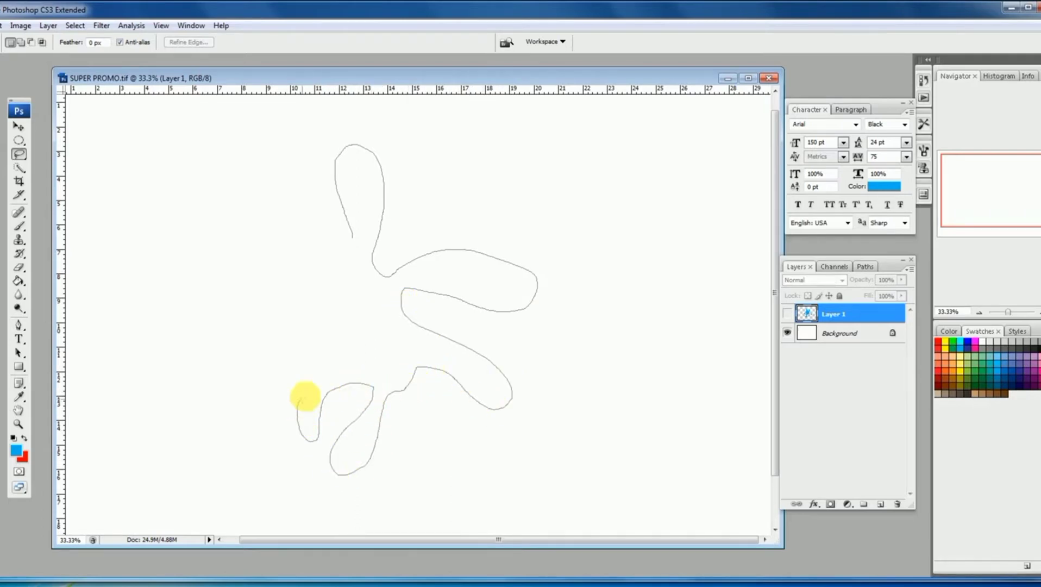
{"action": "mouse_move", "coordinate": [293, 362]}
{"action": "left_mouse_down"}
{"action": "mouse_move", "coordinate": [199, 367]}
{"action": "mouse_move", "coordinate": [179, 336]}
{"action": "mouse_move", "coordinate": [257, 348]}
{"action": "mouse_move", "coordinate": [283, 338]}
{"action": "mouse_move", "coordinate": [228, 297]}
{"action": "mouse_move", "coordinate": [254, 278]}
{"action": "left_mouse_up"}
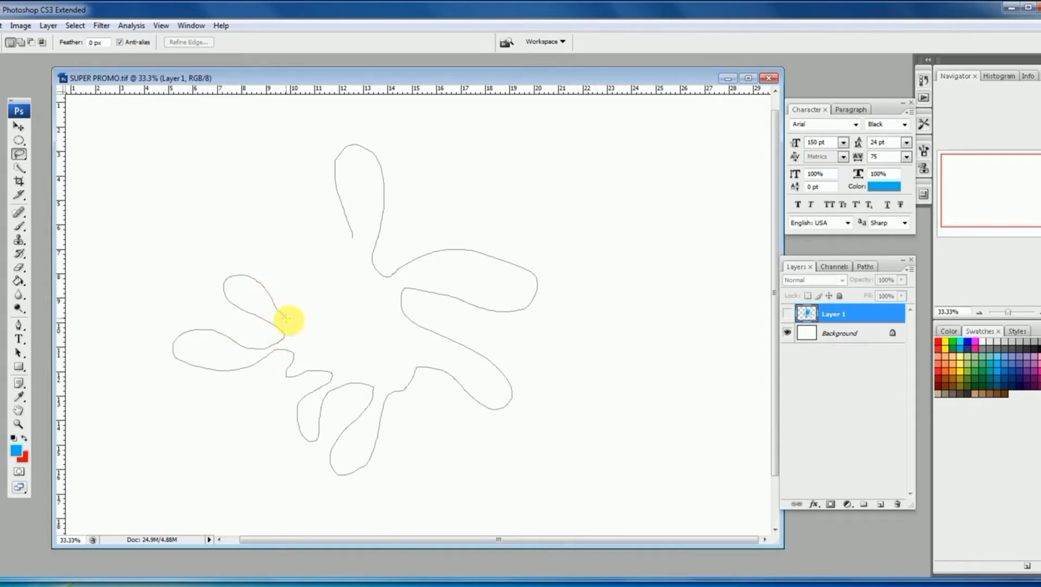
{"action": "mouse_move", "coordinate": [303, 317]}
{"action": "left_mouse_down"}
{"action": "mouse_move", "coordinate": [325, 314]}
{"action": "mouse_move", "coordinate": [294, 283]}
{"action": "mouse_move", "coordinate": [295, 262]}
{"action": "mouse_move", "coordinate": [348, 312]}
{"action": "mouse_move", "coordinate": [353, 297]}
{"action": "mouse_move", "coordinate": [328, 264]}
{"action": "mouse_move", "coordinate": [335, 244]}
{"action": "mouse_move", "coordinate": [362, 280]}
{"action": "left_mouse_up"}
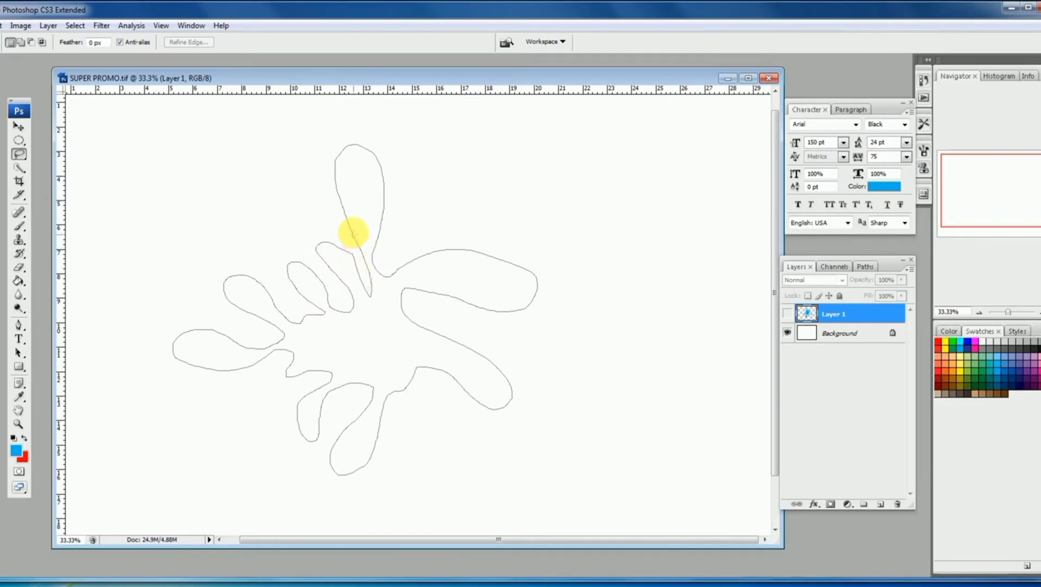
{"action": "left_click_drag", "start_coordinate": [353, 233], "coordinate": [356, 236]}
Feather the second splat selection slightly to round its corners while keeping the thin arms.
{"action": "left_click", "coordinate": [75, 25]}
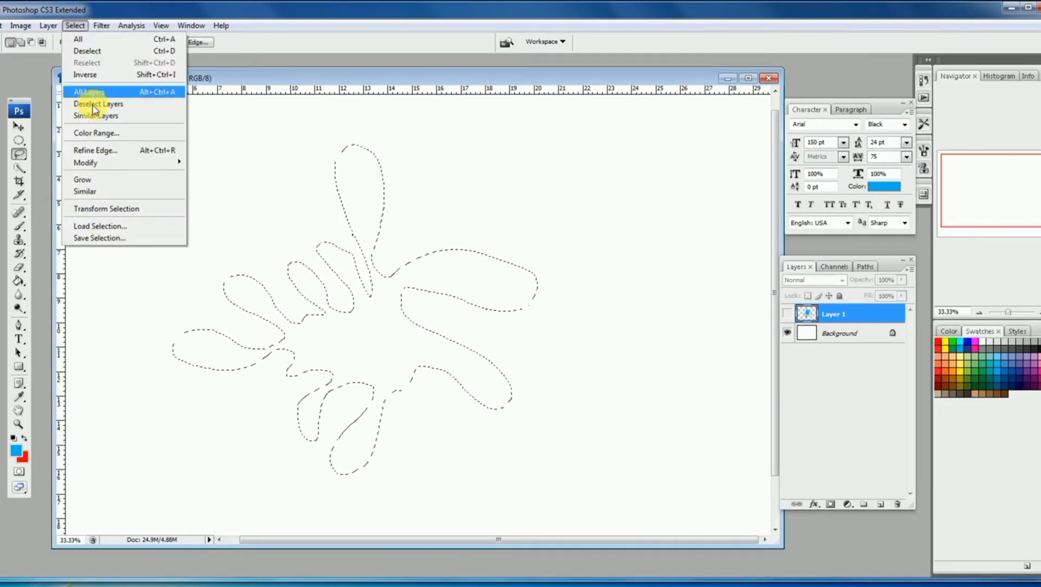
{"action": "mouse_move", "coordinate": [87, 162]}
{"action": "left_click", "coordinate": [209, 208]}
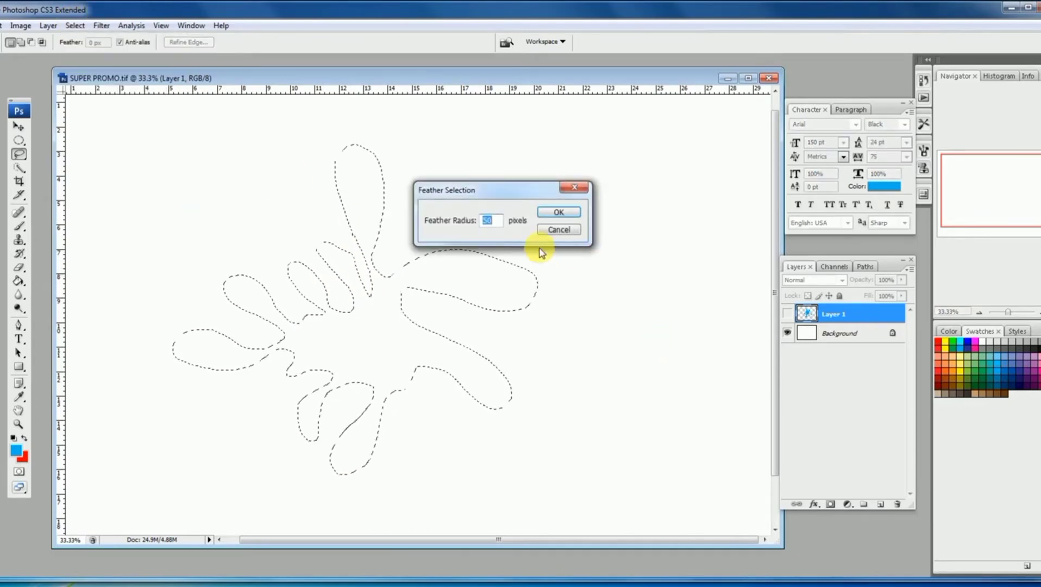
{"action": "key", "text": "Return"}
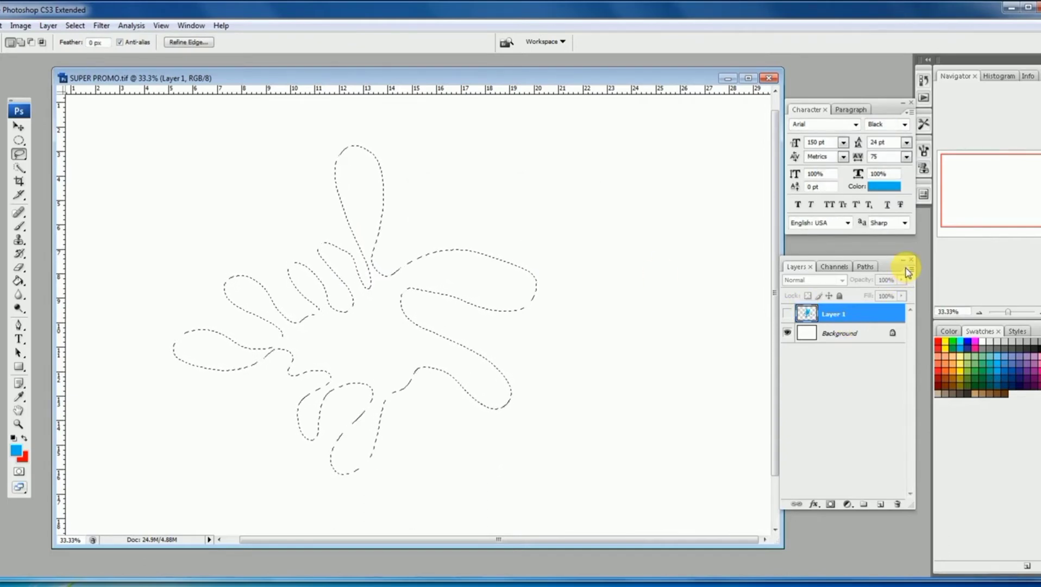
Convert the second feathered selection into a work path.
{"action": "left_click", "coordinate": [863, 267]}
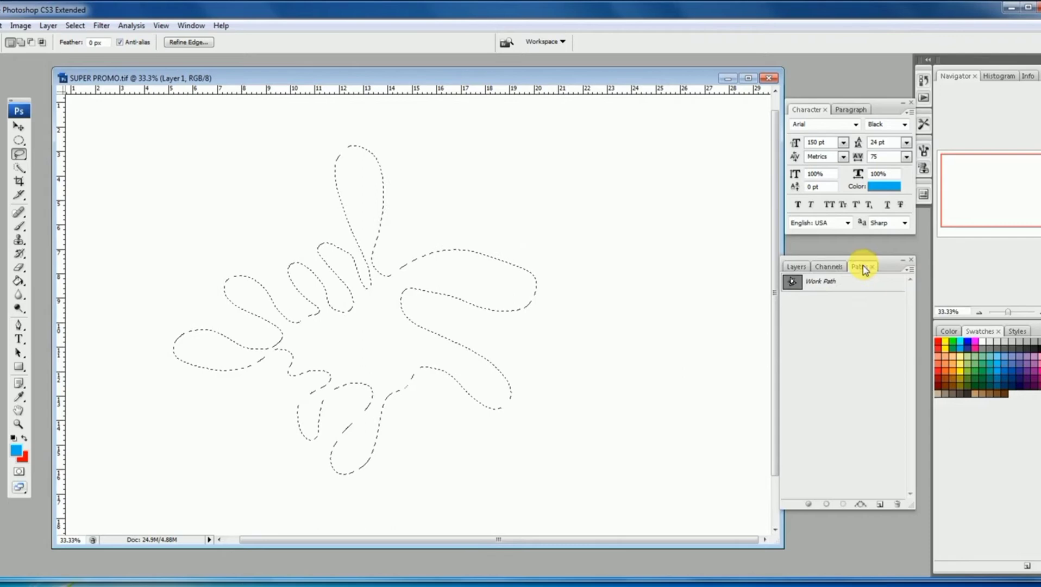
{"action": "left_click", "coordinate": [910, 270]}
{"action": "left_click", "coordinate": [939, 313]}
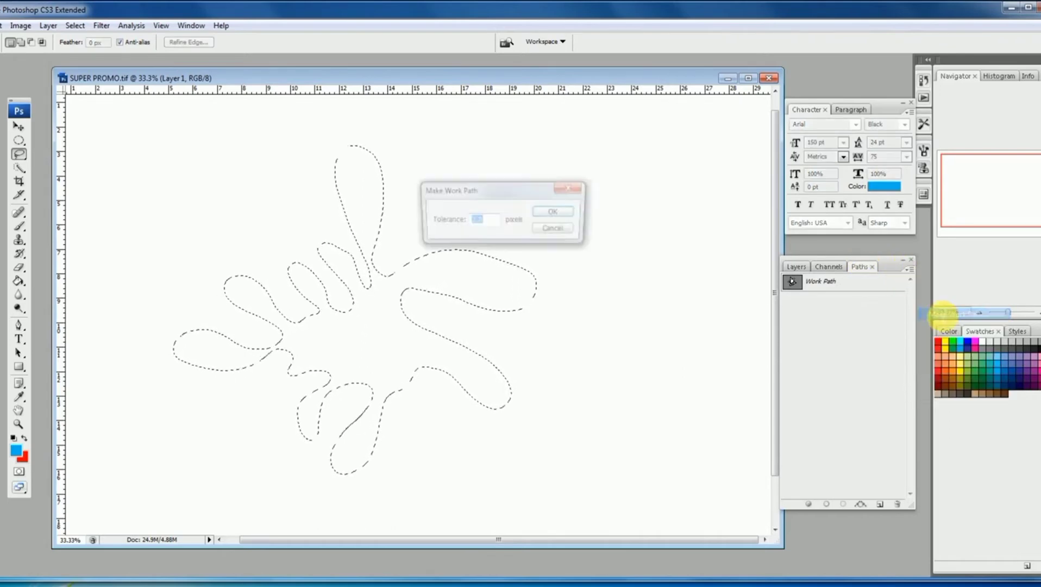
{"action": "left_click", "coordinate": [555, 213]}
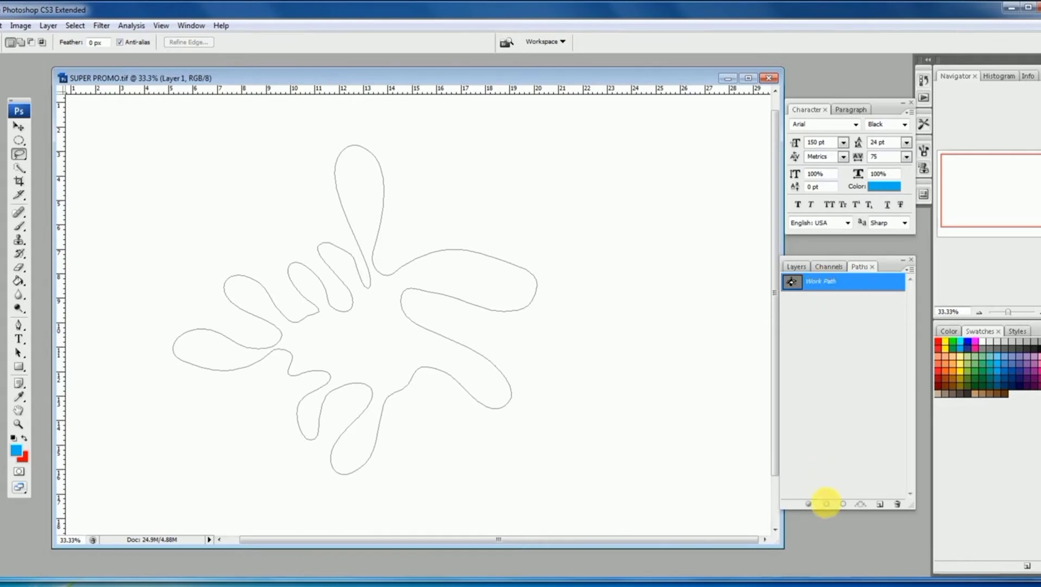
Add a new layer above Layer 1 and load the work path as a selection.
{"action": "left_click", "coordinate": [797, 266]}
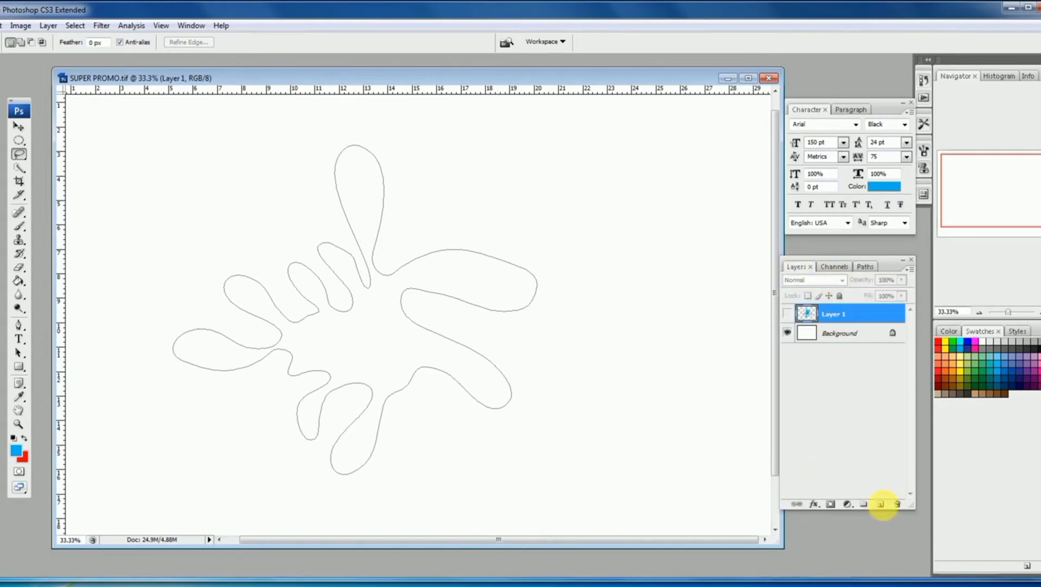
{"action": "left_click", "coordinate": [881, 504]}
{"action": "left_click", "coordinate": [861, 267]}
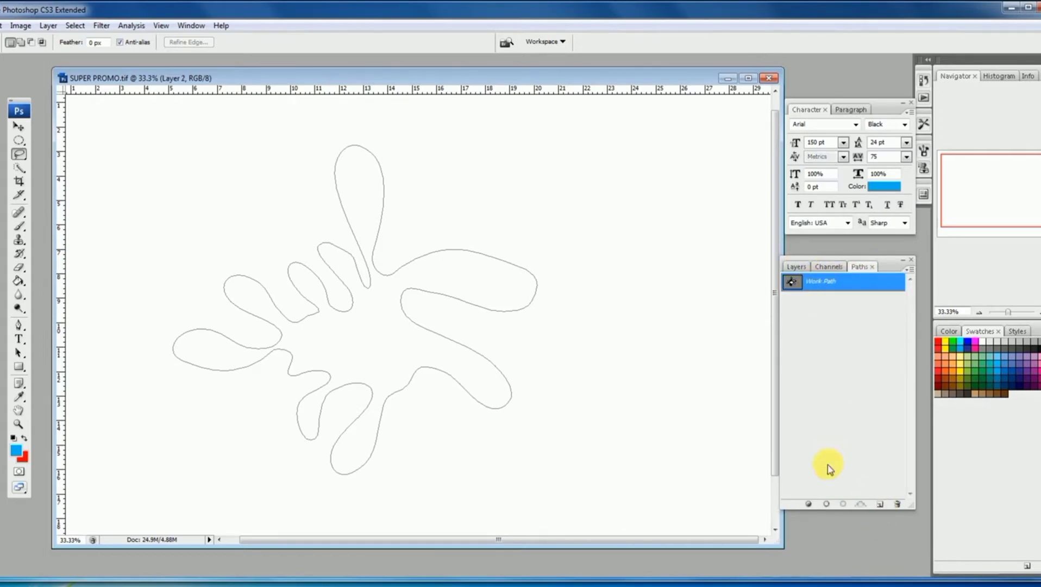
{"action": "left_click", "coordinate": [797, 268]}
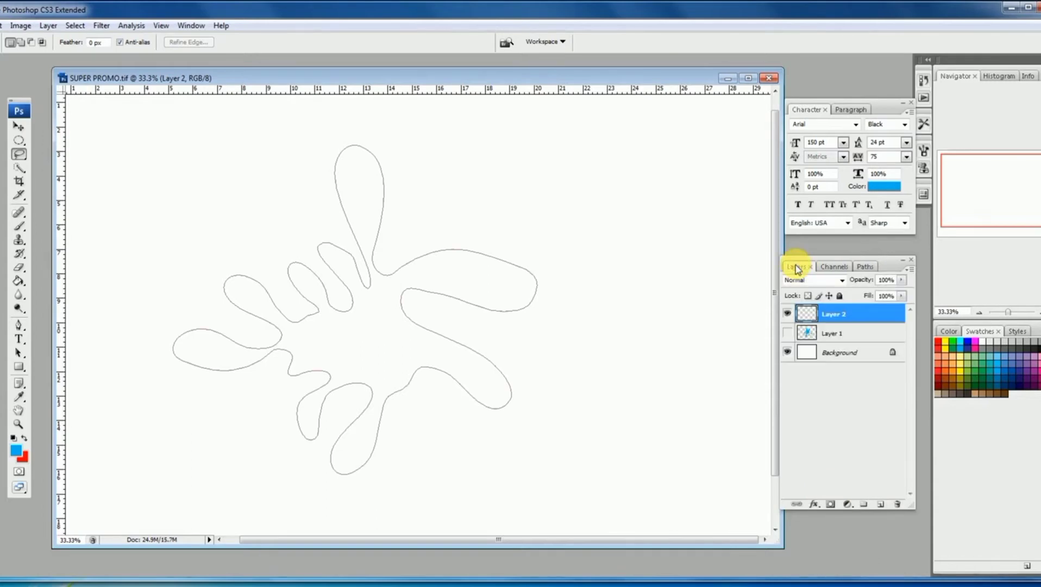
{"action": "left_click", "coordinate": [862, 267]}
{"action": "left_click", "coordinate": [843, 505]}
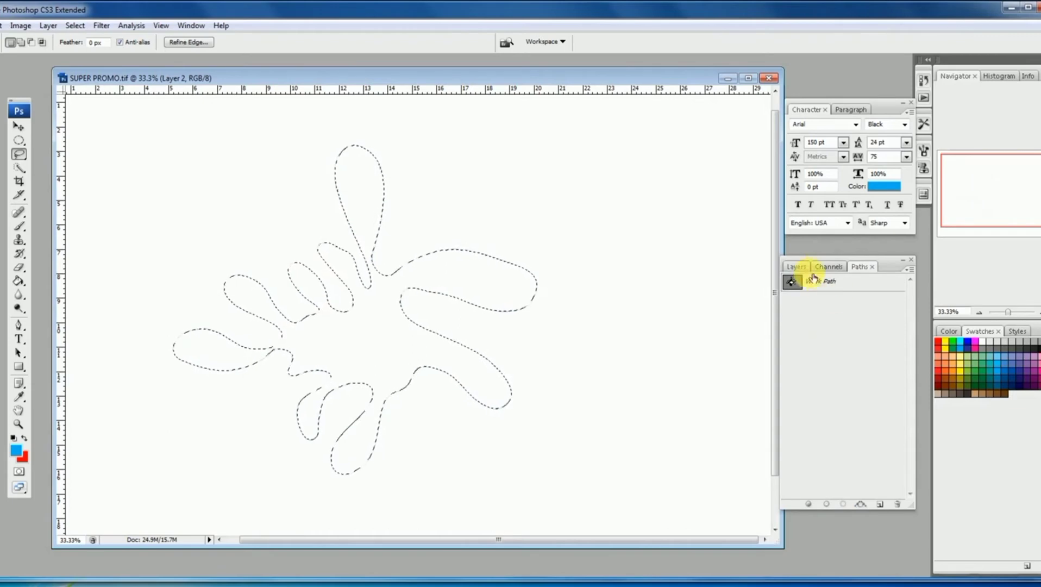
Fill the selection on Layer 2 with a light blue swatch using the Paint Bucket, and deselect it.
{"action": "left_click", "coordinate": [796, 266]}
{"action": "left_click", "coordinate": [982, 370]}
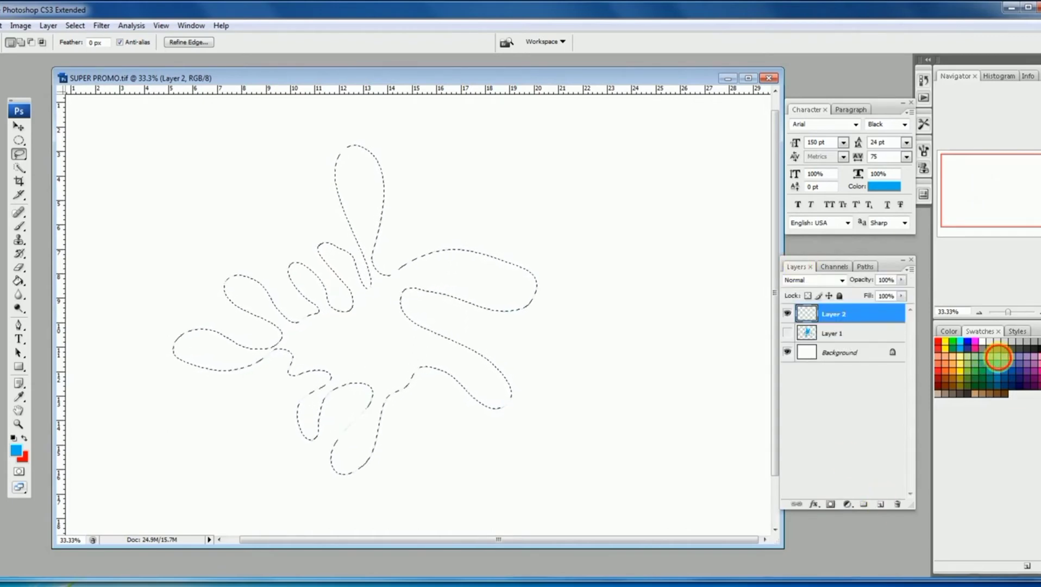
{"action": "left_click", "coordinate": [19, 281]}
{"action": "left_click", "coordinate": [364, 330]}
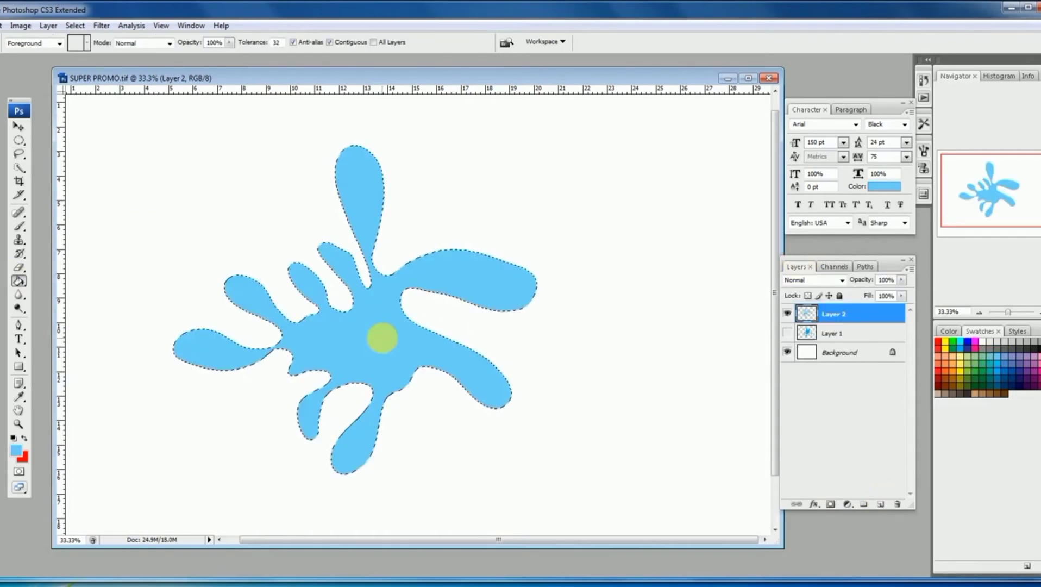
{"action": "left_click", "coordinate": [19, 154]}
{"action": "left_click", "coordinate": [359, 296], "text": "alt"}
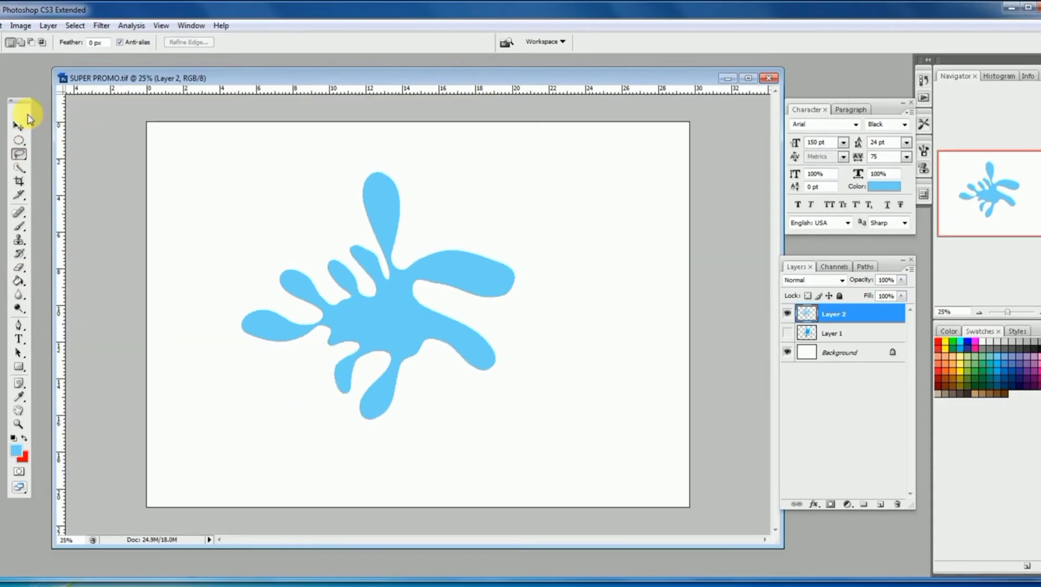
Make Layer 1 visible again beneath the light blue splat.
{"action": "left_click", "coordinate": [19, 126]}
{"action": "left_click", "coordinate": [788, 333]}
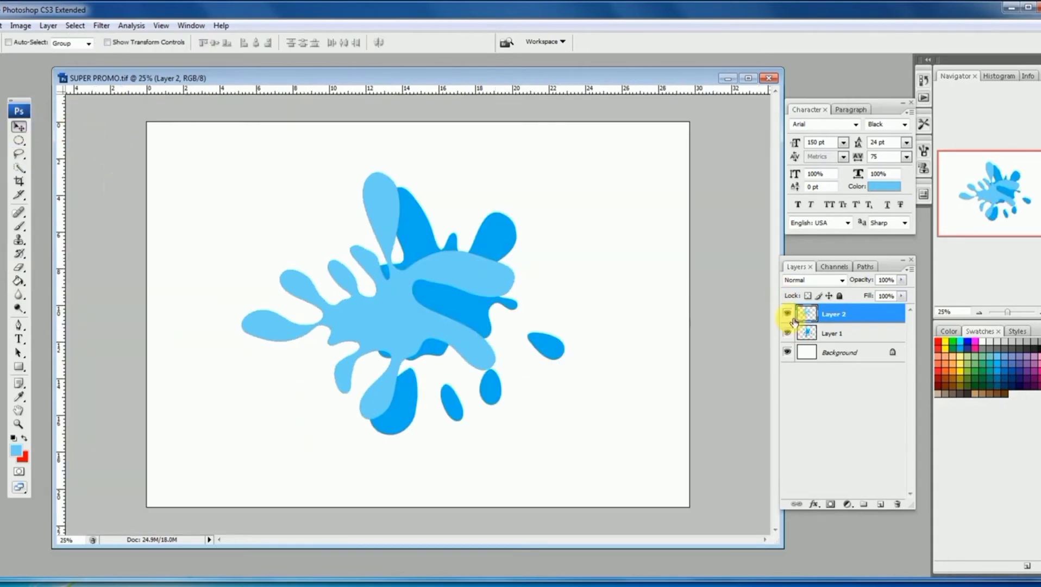
Place Layer 1 above Layer 2 in the stacking order and move its splat over the right part of the light blue splat.
{"action": "left_click_drag", "start_coordinate": [496, 255], "coordinate": [353, 230]}
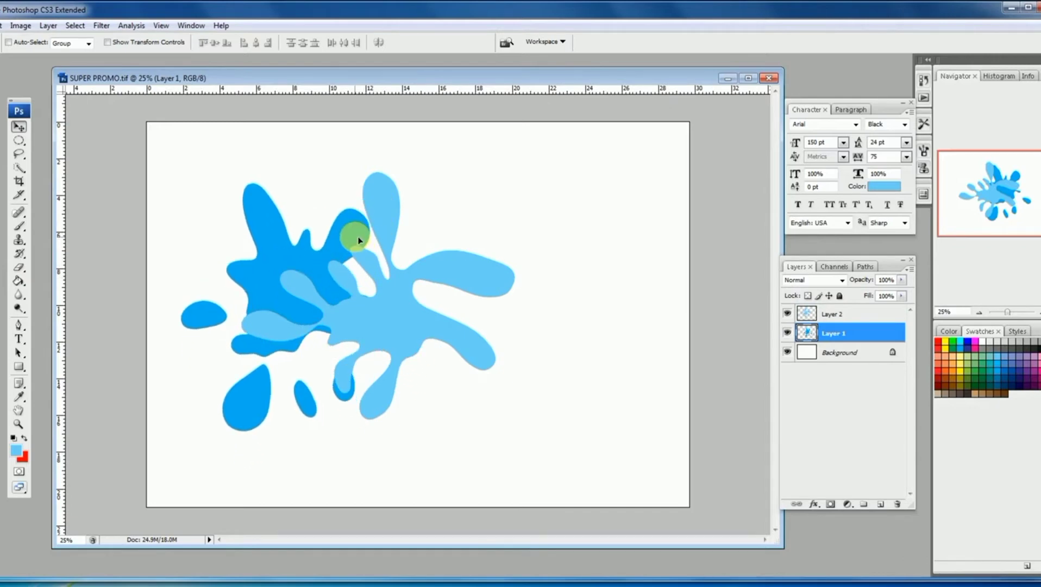
{"action": "left_click_drag", "start_coordinate": [860, 335], "coordinate": [859, 304]}
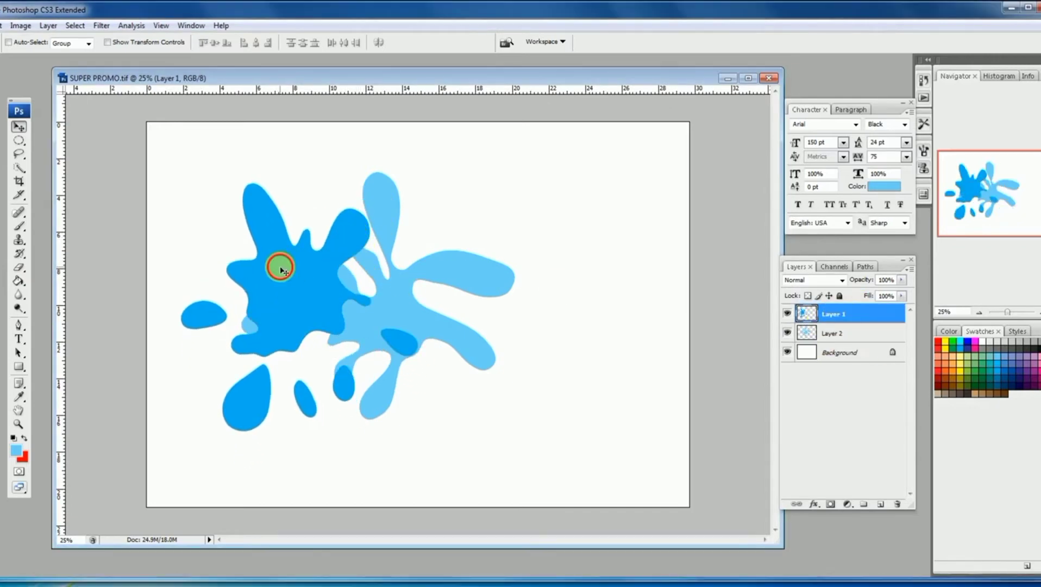
{"action": "left_click_drag", "start_coordinate": [279, 262], "coordinate": [455, 278]}
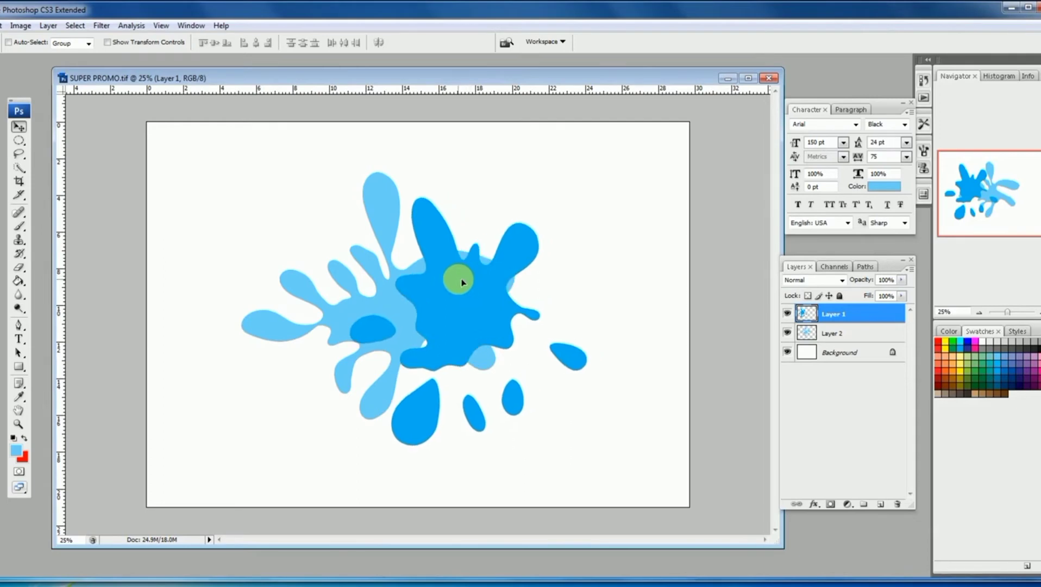
{"action": "key", "text": "ctrl+plus"}
{"action": "key", "text": "ctrl+minus"}
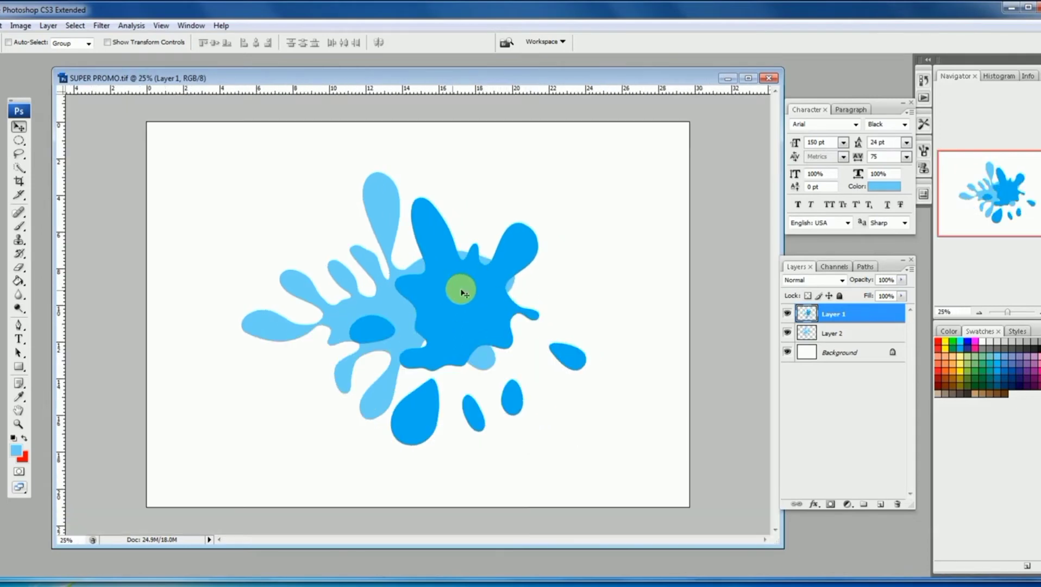
Duplicate the Layer 1 splat up and to the right, and darken the copy with Curves, lowering output to 171 at input 255.
{"action": "left_click_drag", "start_coordinate": [449, 295], "coordinate": [563, 248]}
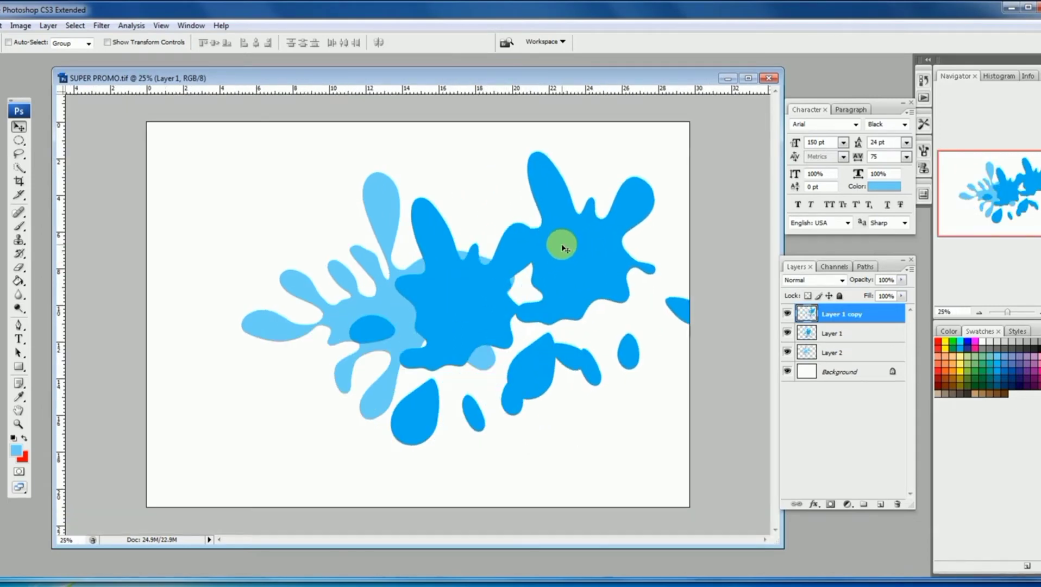
{"action": "key", "text": "ctrl+m"}
{"action": "left_click_drag", "start_coordinate": [944, 190], "coordinate": [941, 240]}
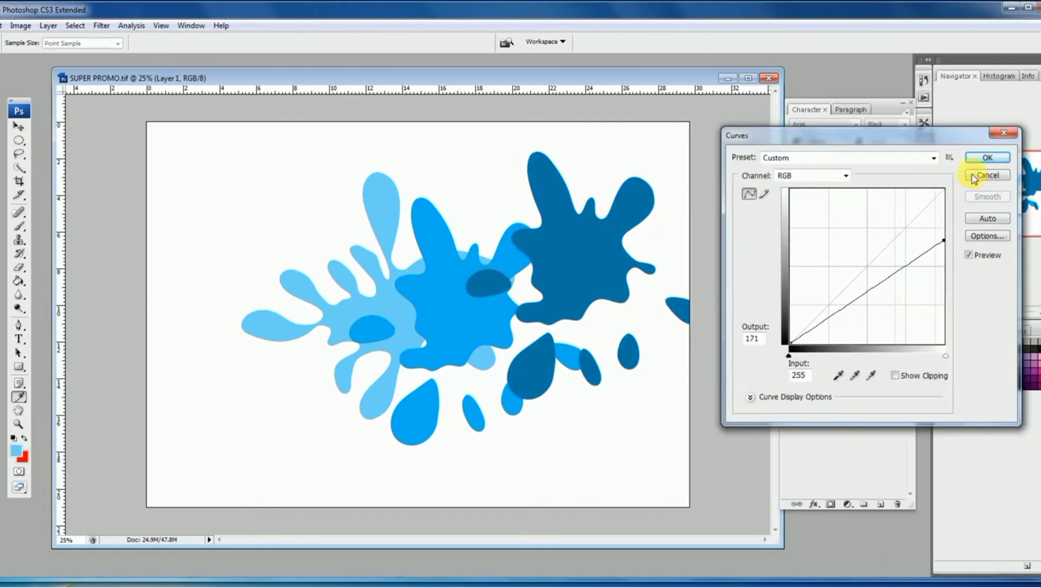
{"action": "left_click", "coordinate": [988, 158]}
Duplicate the Layer 2 splat up and to the left, and lighten the copy with Curves at input 6, output 109.
{"action": "left_click_drag", "start_coordinate": [388, 295], "coordinate": [305, 232]}
{"action": "key", "text": "ctrl+m"}
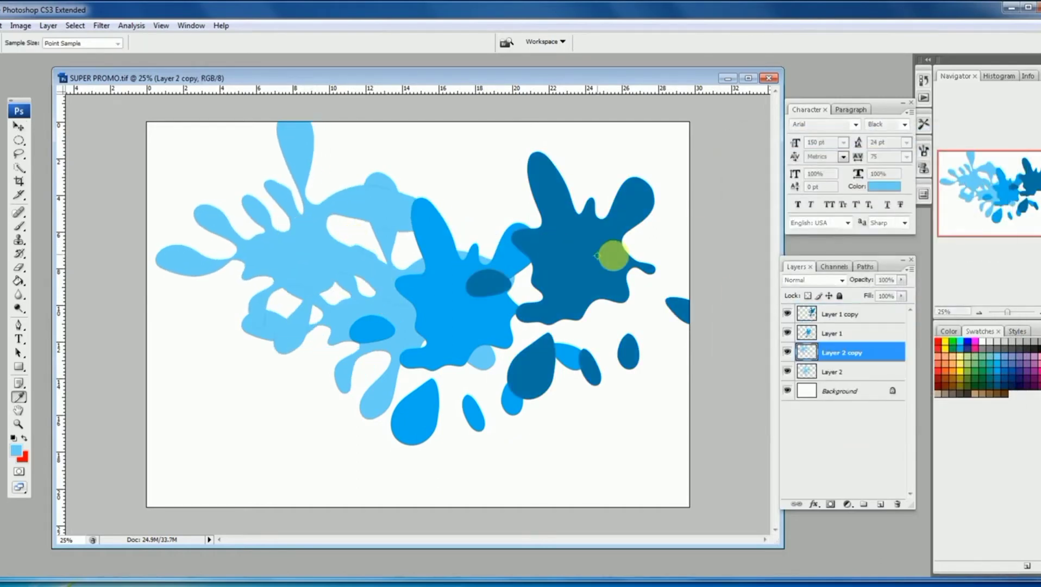
{"action": "left_click_drag", "start_coordinate": [789, 343], "coordinate": [795, 277]}
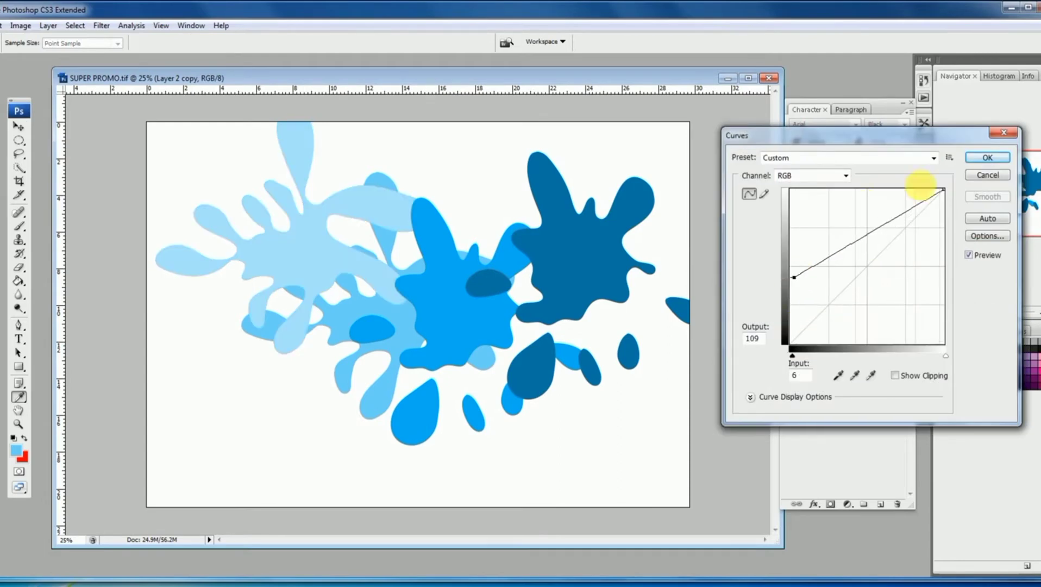
{"action": "left_click", "coordinate": [978, 159]}
Rotate the palest splat, Layer 2 copy, by -80° and flip it horizontally.
{"action": "key", "text": "ctrl+t"}
{"action": "left_click_drag", "start_coordinate": [548, 320], "coordinate": [415, 117]}
{"action": "left_click_drag", "start_coordinate": [328, 224], "coordinate": [340, 270]}
{"action": "left_click_drag", "start_coordinate": [560, 263], "coordinate": [544, 193]}
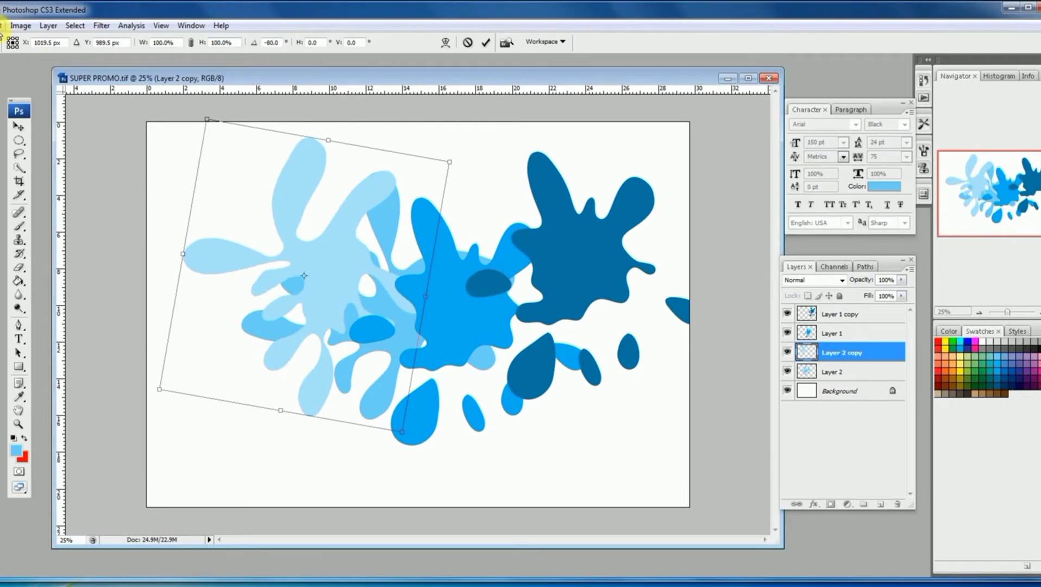
{"action": "left_click", "coordinate": [2, 25]}
{"action": "mouse_move", "coordinate": [63, 237]}
{"action": "left_click", "coordinate": [191, 379]}
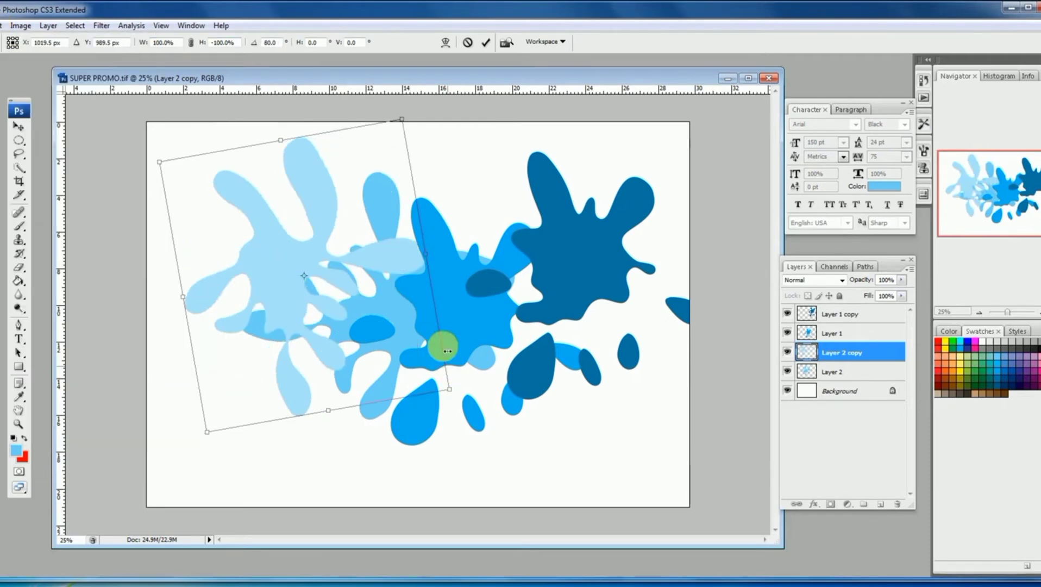
{"action": "left_click_drag", "start_coordinate": [333, 293], "coordinate": [337, 320]}
{"action": "key", "text": "Return"}
Rotate the palest splat by about -36° more and move it behind the right side of the splat group.
{"action": "left_click_drag", "start_coordinate": [300, 281], "coordinate": [312, 339]}
{"action": "key", "text": "ctrl+t"}
{"action": "left_click_drag", "start_coordinate": [488, 222], "coordinate": [377, 147]}
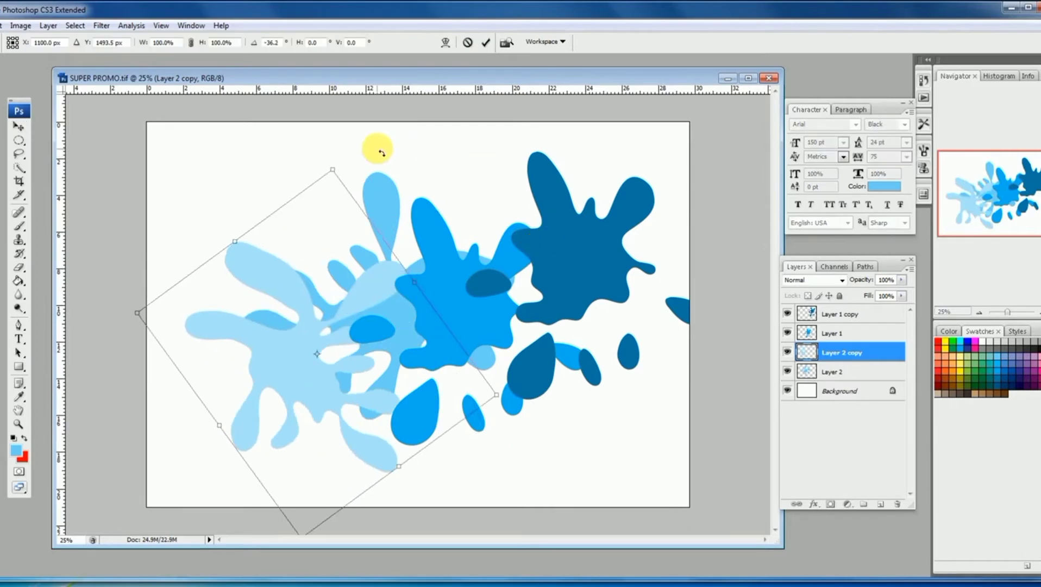
{"action": "key", "text": "Return"}
{"action": "left_click_drag", "start_coordinate": [309, 333], "coordinate": [522, 274]}
Move the dark blue splat over the left part of the group and shift the Layer 1 splat up and right.
{"action": "left_click", "coordinate": [581, 259], "text": "ctrl"}
{"action": "left_click_drag", "start_coordinate": [580, 259], "coordinate": [376, 277]}
{"action": "left_click_drag", "start_coordinate": [453, 298], "coordinate": [493, 258]}
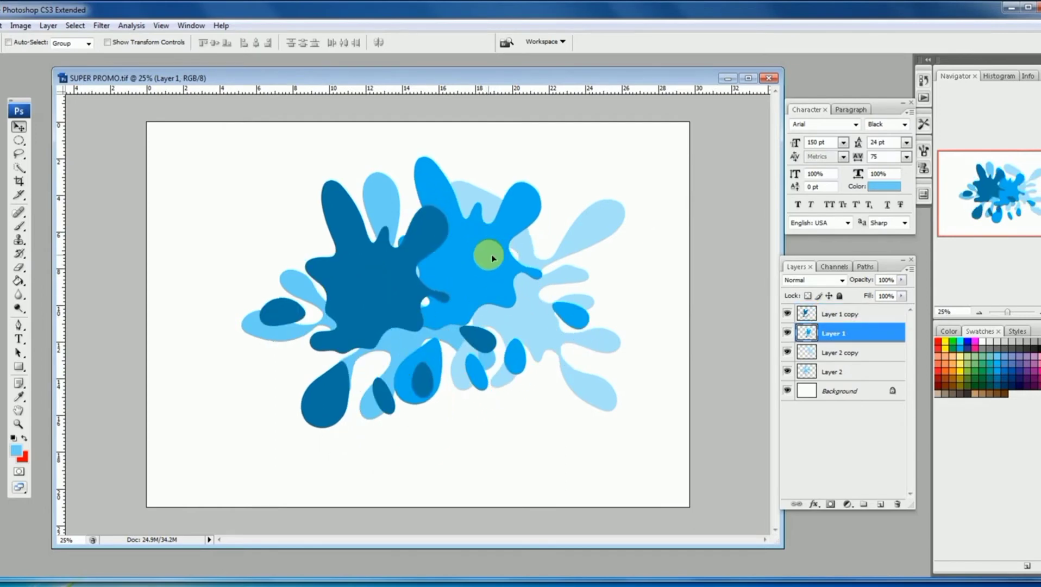
Rotate the Layer 1 splat and shift it right, and nudge the dark blue splat closer to it.
{"action": "key", "text": "ctrl+t"}
{"action": "left_click_drag", "start_coordinate": [610, 133], "coordinate": [653, 297]}
{"action": "left_click_drag", "start_coordinate": [515, 265], "coordinate": [537, 266]}
{"action": "key", "text": "Return"}
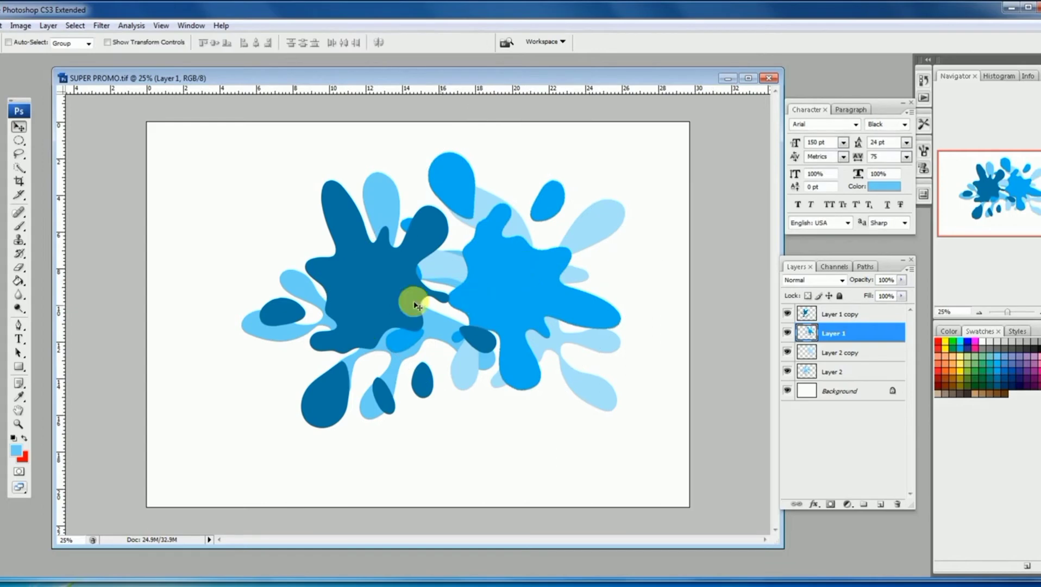
{"action": "left_click_drag", "start_coordinate": [405, 293], "coordinate": [430, 306]}
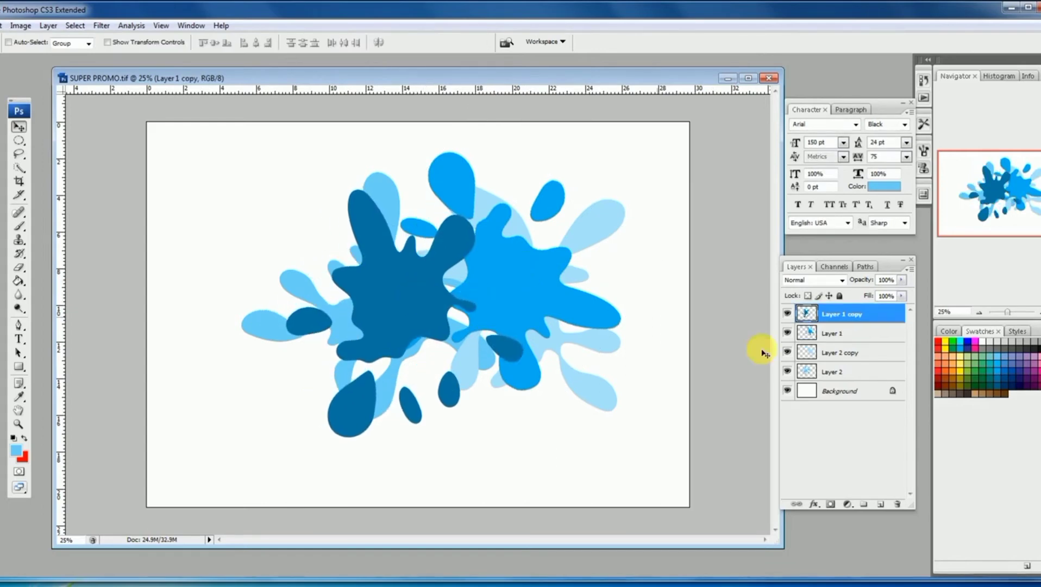
{"action": "left_click", "coordinate": [845, 372]}
{"action": "left_click_drag", "start_coordinate": [533, 279], "coordinate": [357, 275]}
{"action": "key", "text": "ctrl+z"}
Scale all four splat layers together to 124% and centre them on the canvas.
{"action": "left_click", "coordinate": [834, 371]}
{"action": "left_click", "coordinate": [837, 315], "text": "shift"}
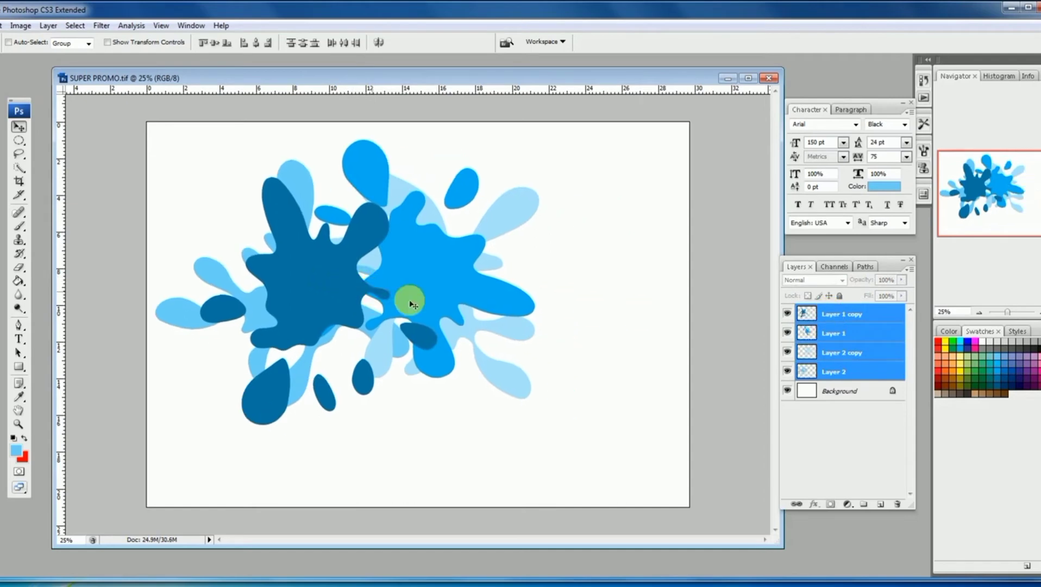
{"action": "key", "text": "ctrl+t"}
{"action": "left_click_drag", "start_coordinate": [540, 425], "coordinate": [636, 502]}
{"action": "left_click_drag", "start_coordinate": [538, 354], "coordinate": [565, 353]}
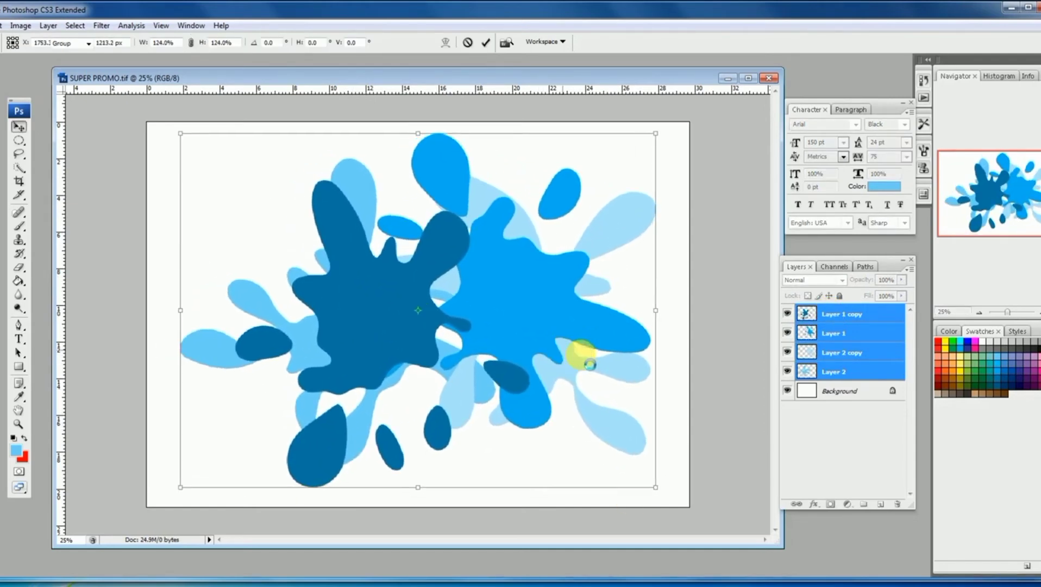
{"action": "key", "text": "Return"}
{"action": "left_click", "coordinate": [835, 413]}
Shift the dark blue splat slightly right, and move all four splat layers together slightly up and left.
{"action": "left_click_drag", "start_coordinate": [421, 305], "coordinate": [444, 308]}
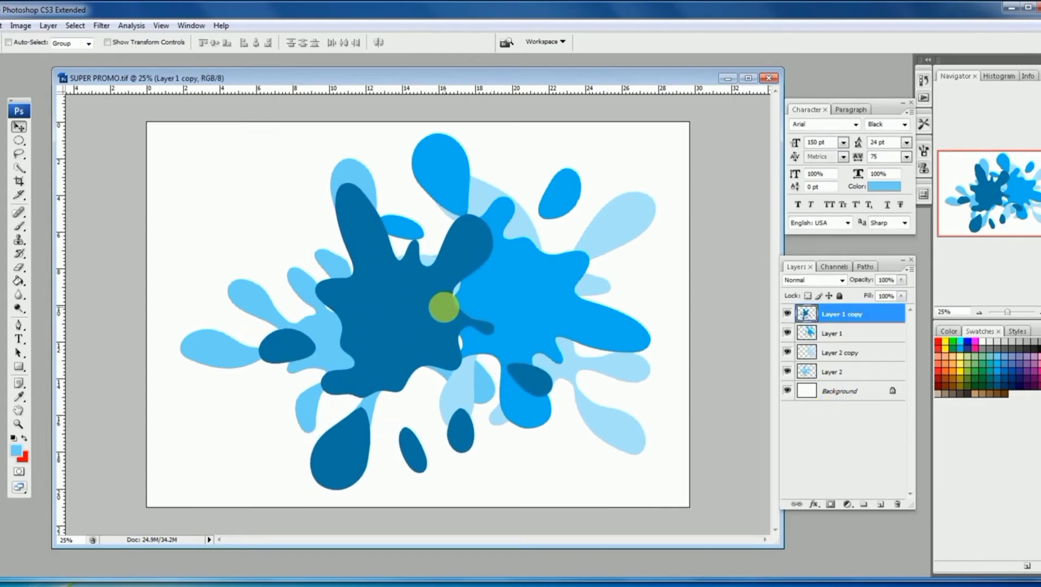
{"action": "left_click", "coordinate": [832, 372]}
{"action": "left_click", "coordinate": [833, 313], "text": "shift"}
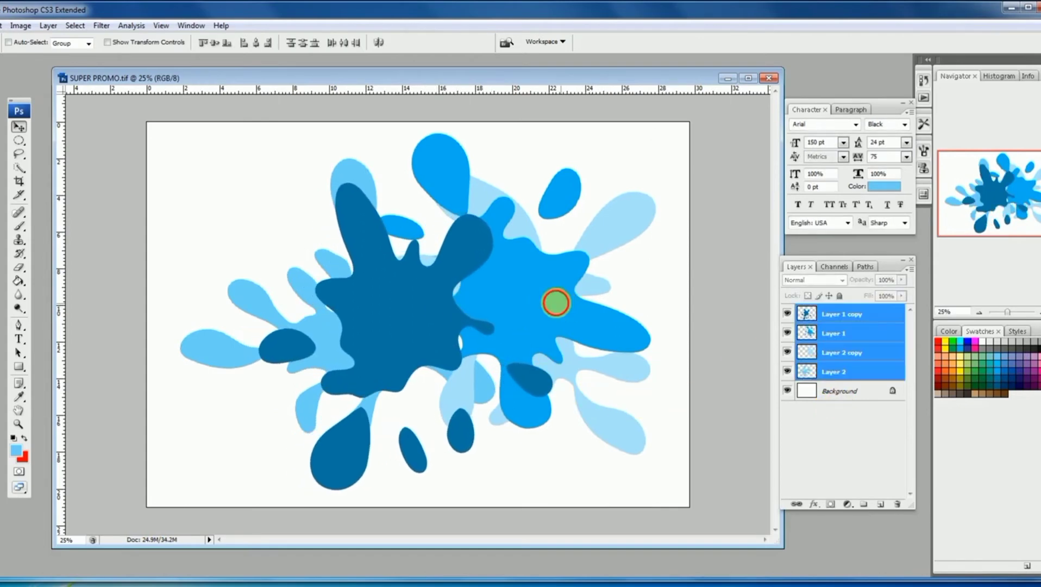
{"action": "left_click_drag", "start_coordinate": [558, 300], "coordinate": [543, 290]}
{"action": "left_click", "coordinate": [834, 423]}
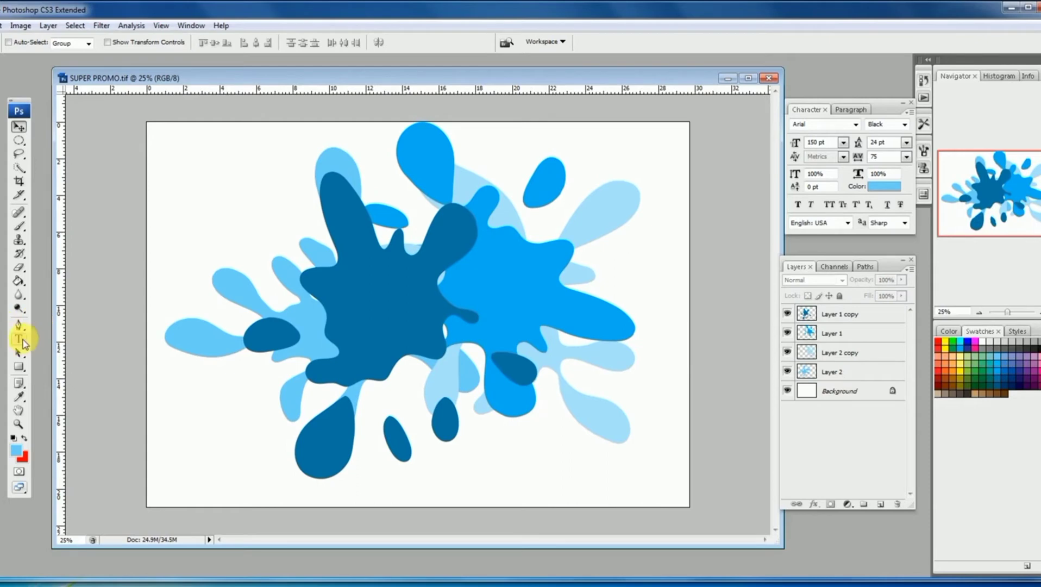
Add a text layer above the splats reading WAHANA on the first line and BOOM on the second.
{"action": "left_click", "coordinate": [19, 339]}
{"action": "left_click", "coordinate": [223, 221]}
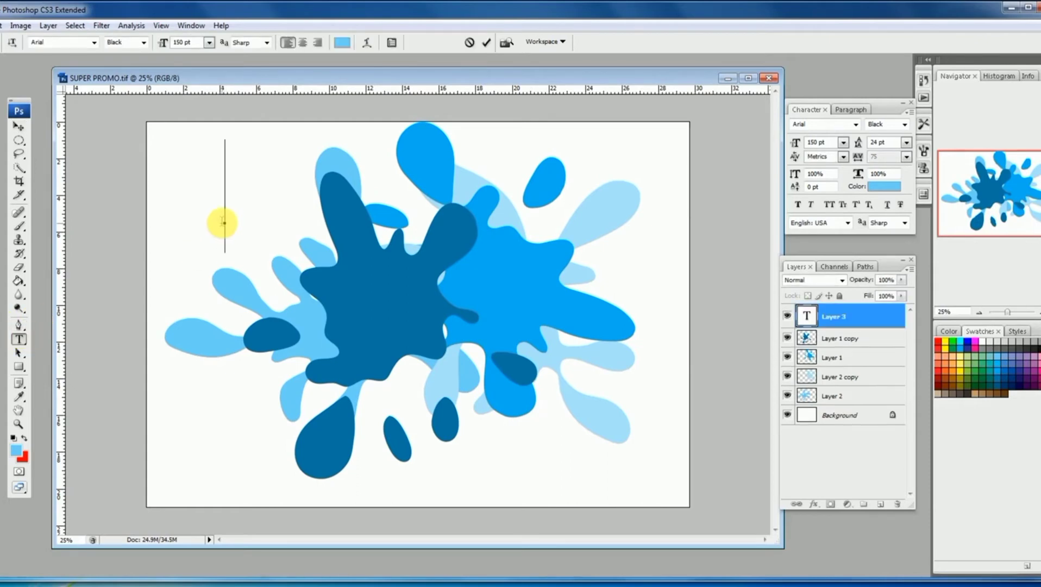
{"action": "type", "text": "WAHAN"}
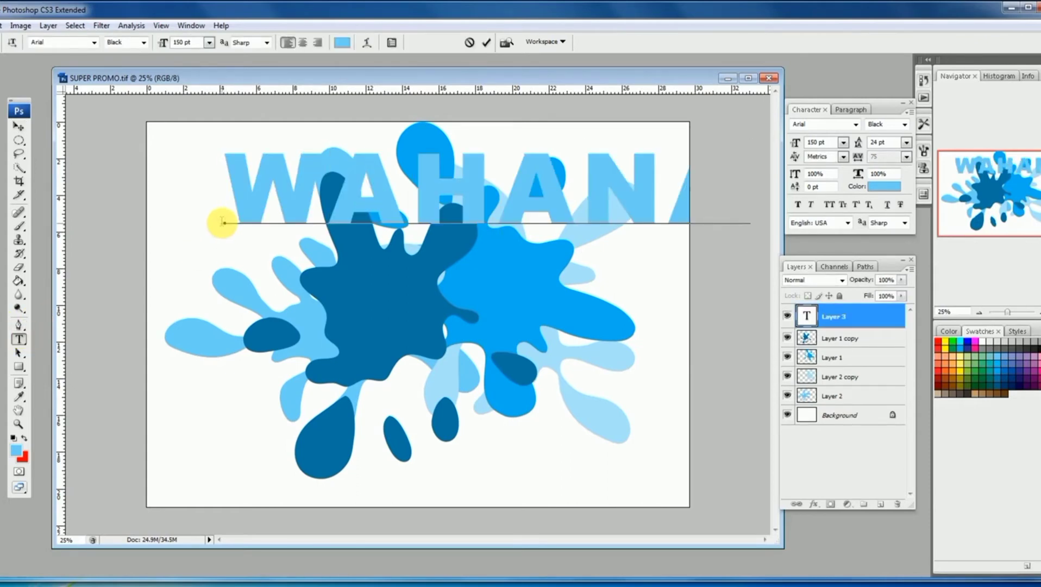
{"action": "type", "text": "A"}
{"action": "key", "text": "Return"}
{"action": "type", "text": "BOOM"}
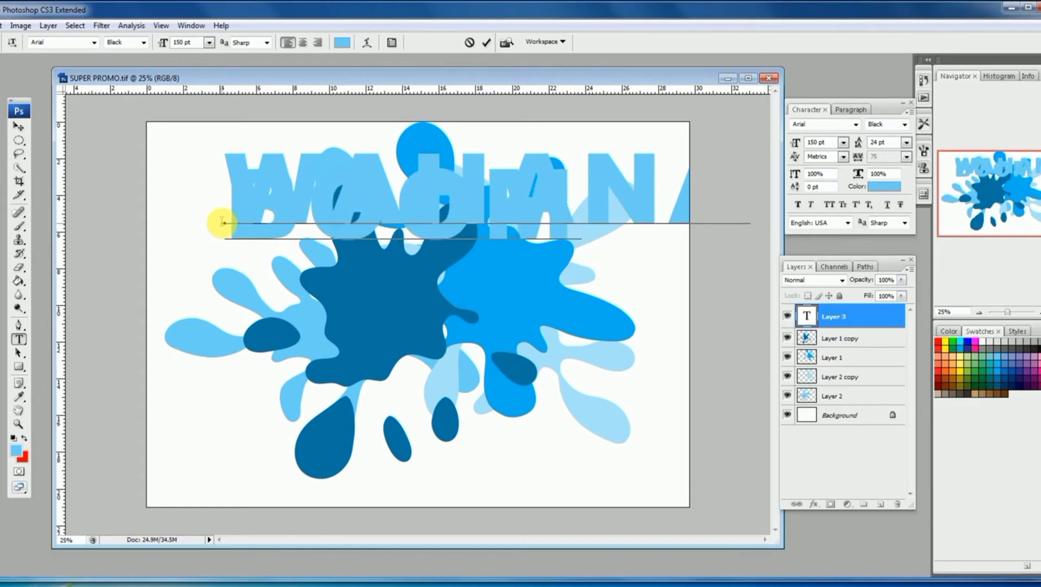
Change the colour of all the WAHANA BOOM text to yellow.
{"action": "key", "text": "ctrl+a"}
{"action": "left_click", "coordinate": [342, 44]}
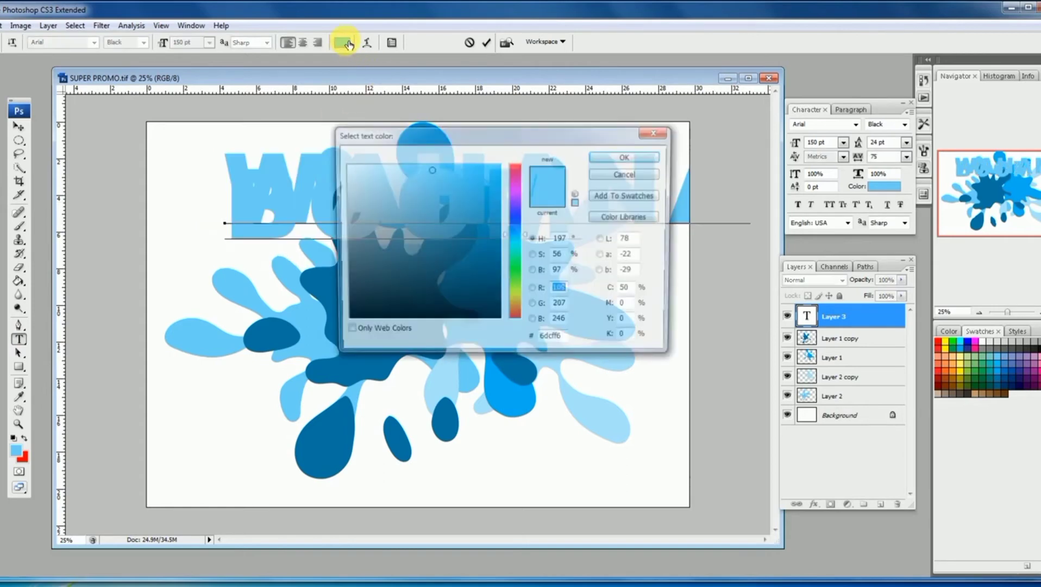
{"action": "left_click", "coordinate": [515, 164]}
{"action": "left_click_drag", "start_coordinate": [495, 177], "coordinate": [502, 163]}
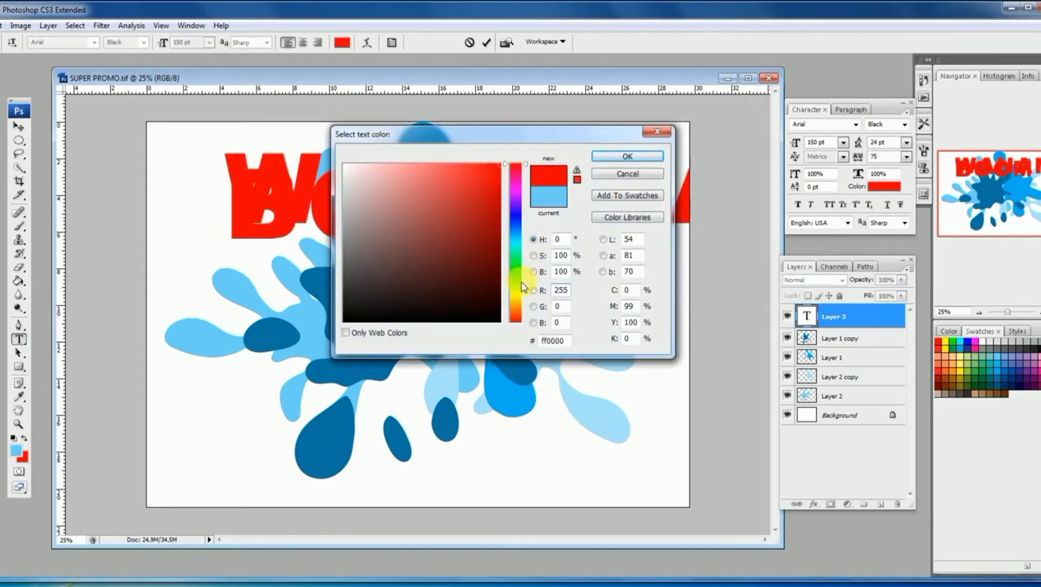
{"action": "left_click", "coordinate": [513, 298]}
{"action": "left_click", "coordinate": [600, 159]}
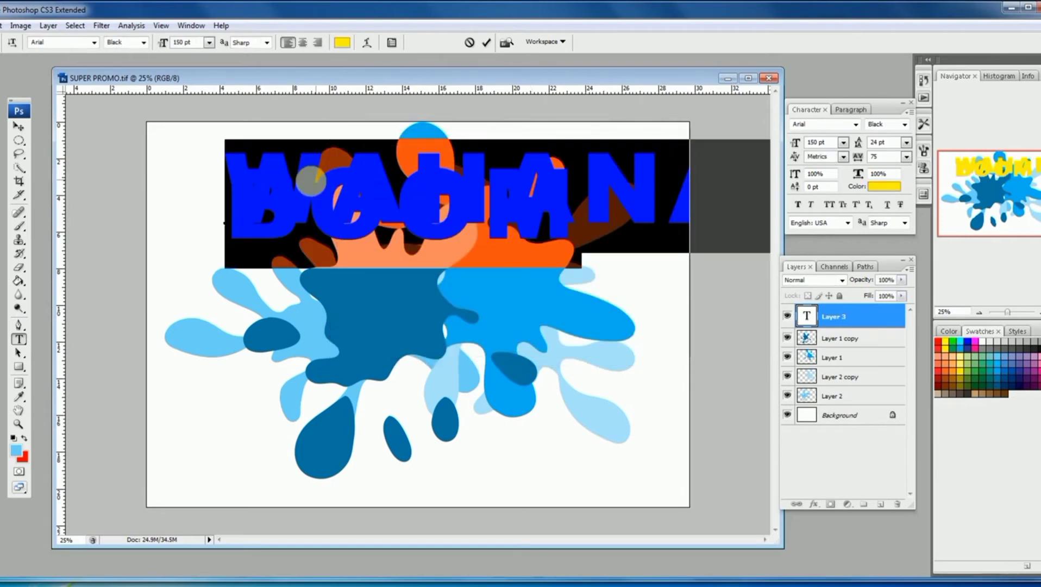
Set the line spacing of the WAHANA BOOM text to 150 pt.
{"action": "key", "text": "alt+Down"}
{"action": "key", "text": "alt+Down"}
{"action": "key", "text": "alt+Down"}
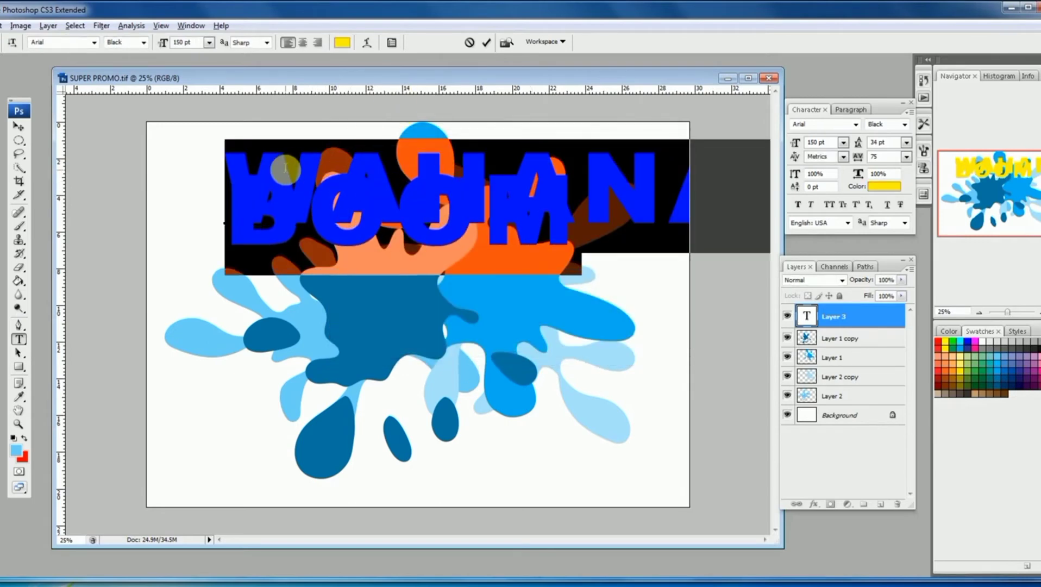
{"action": "left_click", "coordinate": [395, 48]}
{"action": "left_click", "coordinate": [394, 50]}
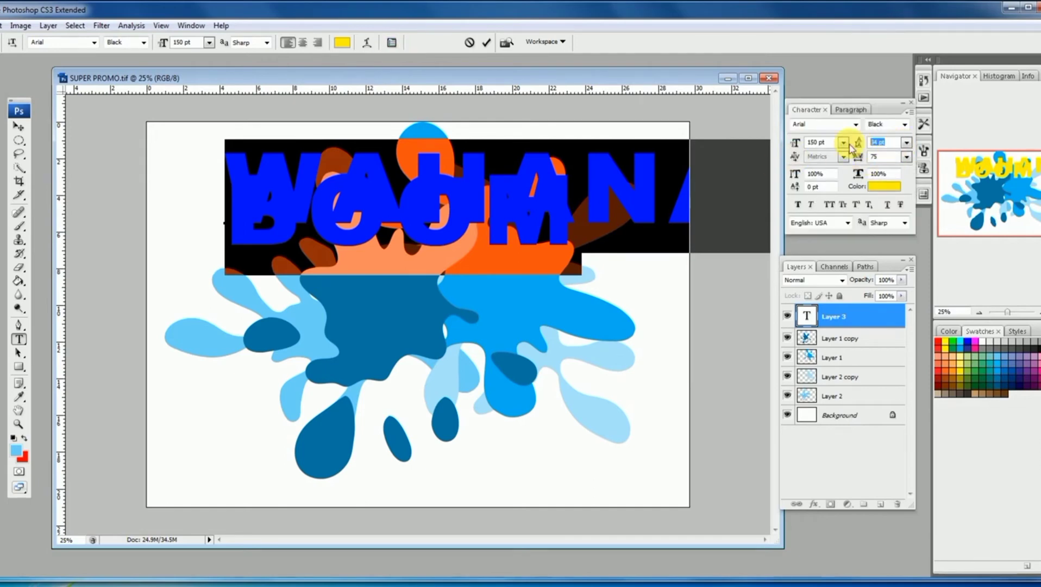
{"action": "type", "text": "150"}
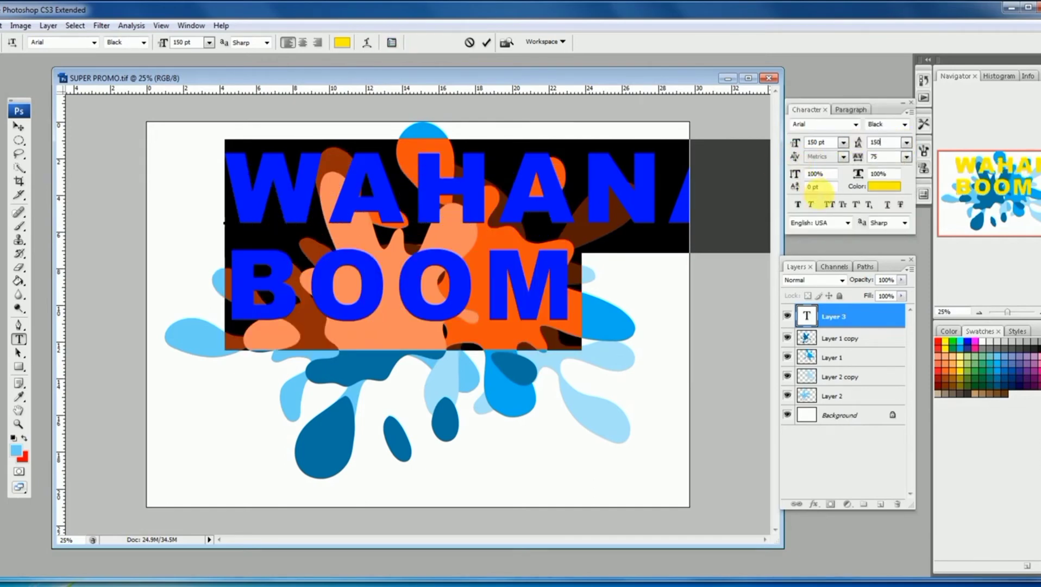
Centre-align the two text lines and position the text over the middle of the splats.
{"action": "left_click", "coordinate": [298, 44]}
{"action": "left_click", "coordinate": [19, 126]}
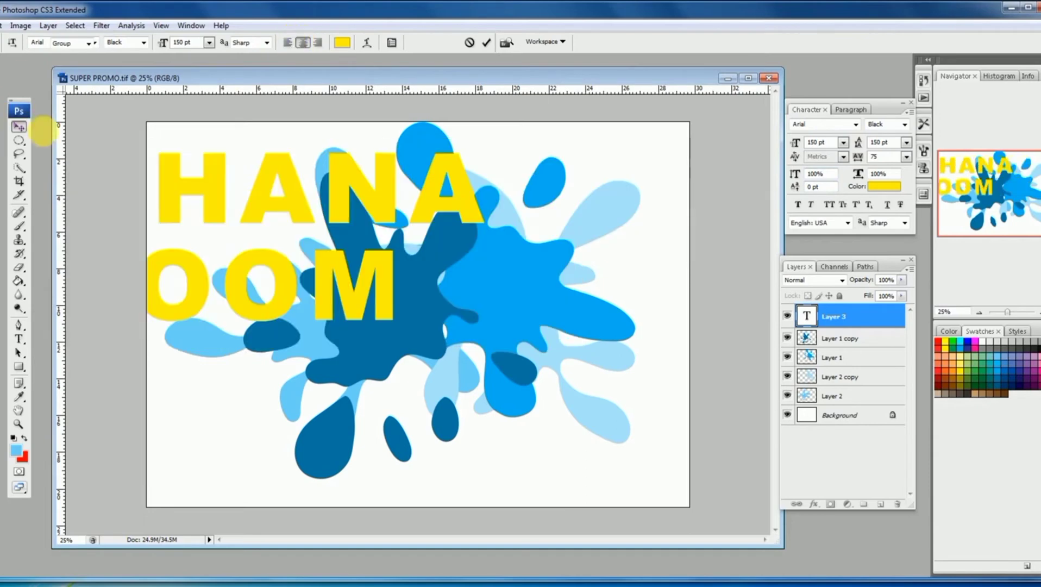
Tighten the letter tracking of the whole WAHANA BOOM text to -45.
{"action": "left_click", "coordinate": [18, 339]}
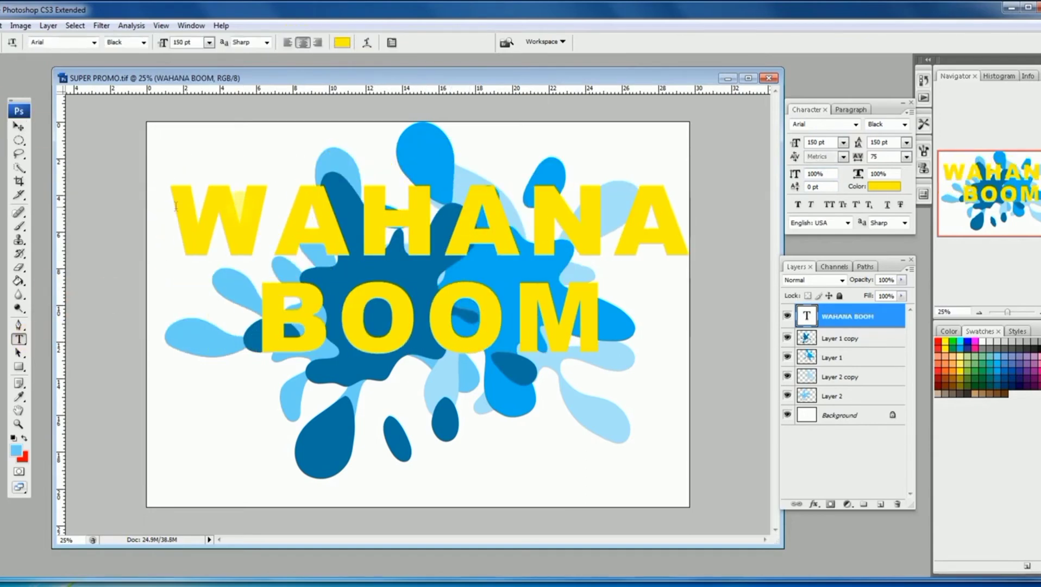
{"action": "left_click_drag", "start_coordinate": [274, 229], "coordinate": [583, 360]}
{"action": "key", "text": "ctrl+a"}
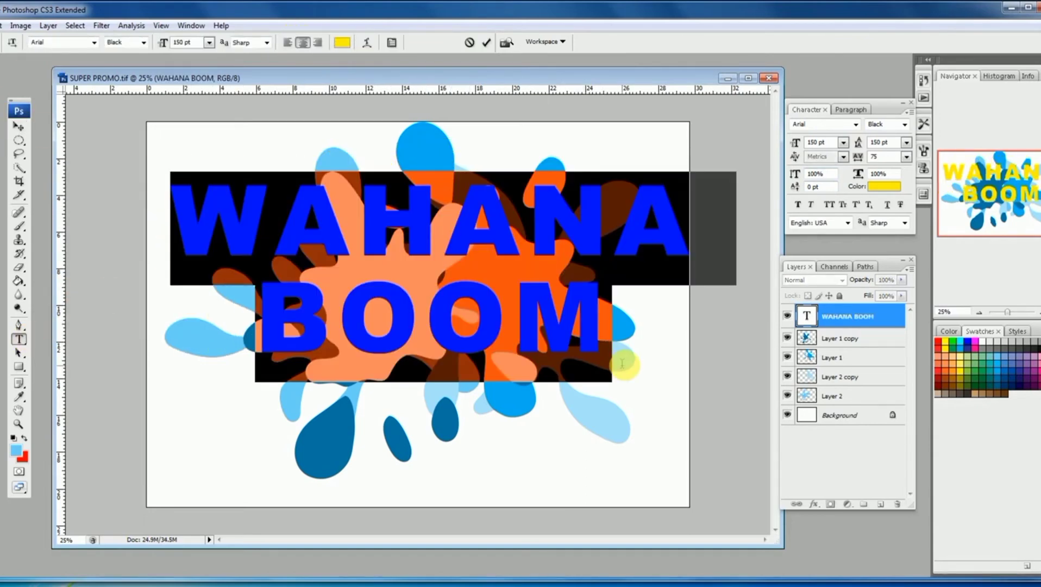
{"action": "key", "text": "alt+Left"}
{"action": "key", "text": "alt+Left"}
{"action": "key", "text": "alt+Left"}
{"action": "key", "text": "alt+Left"}
{"action": "key", "text": "alt+Left"}
{"action": "key", "text": "alt+Left"}
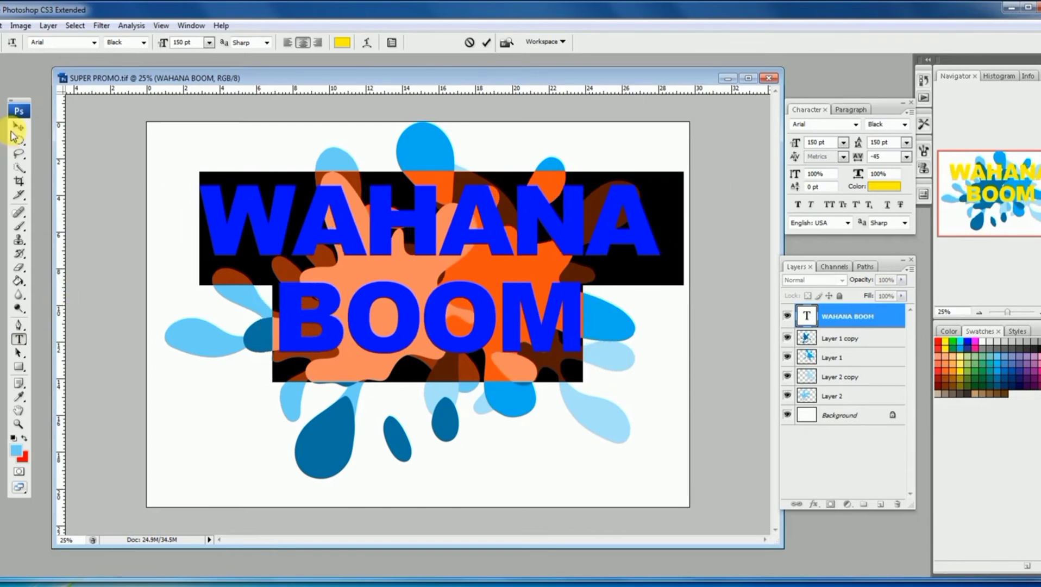
{"action": "left_click", "coordinate": [15, 129]}
Load the WAHANA BOOM lettering as a selection and feather it by 20 pixels.
{"action": "left_click", "coordinate": [807, 316], "text": "ctrl"}
{"action": "key", "text": "ctrl+plus"}
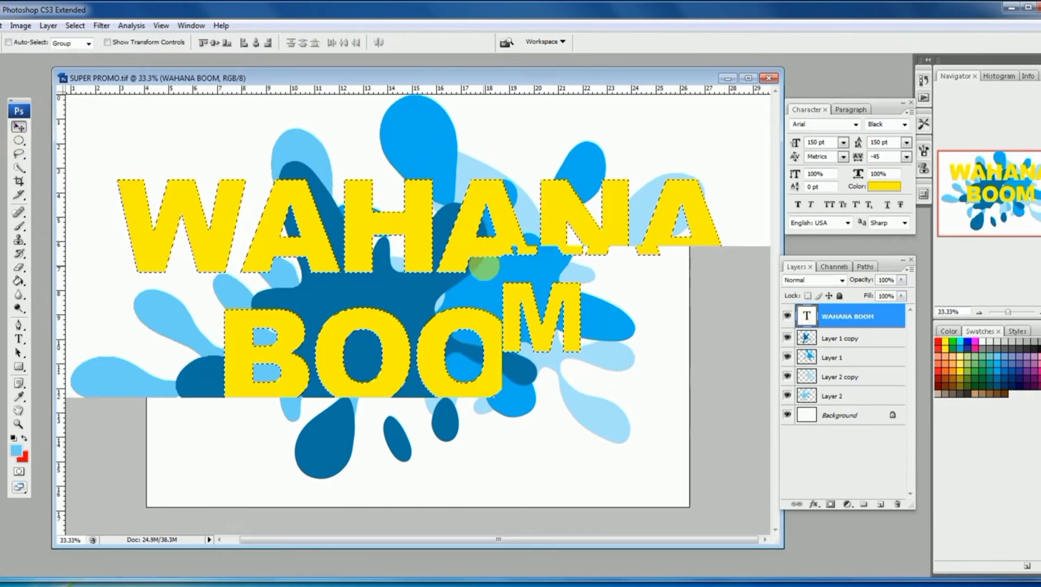
{"action": "left_click", "coordinate": [75, 25]}
{"action": "mouse_move", "coordinate": [125, 162]}
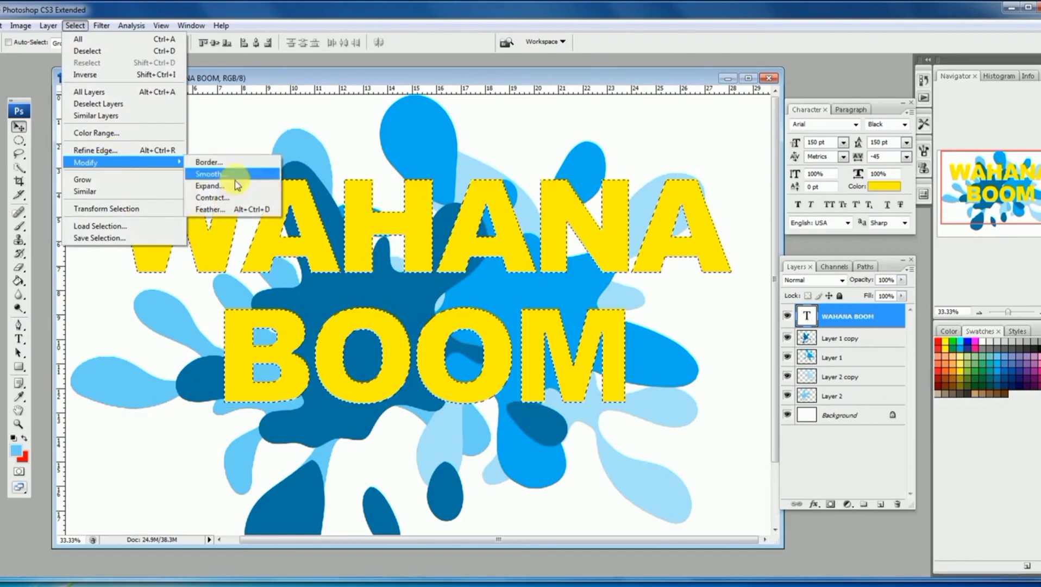
{"action": "left_click", "coordinate": [237, 211]}
{"action": "type", "text": "3"}
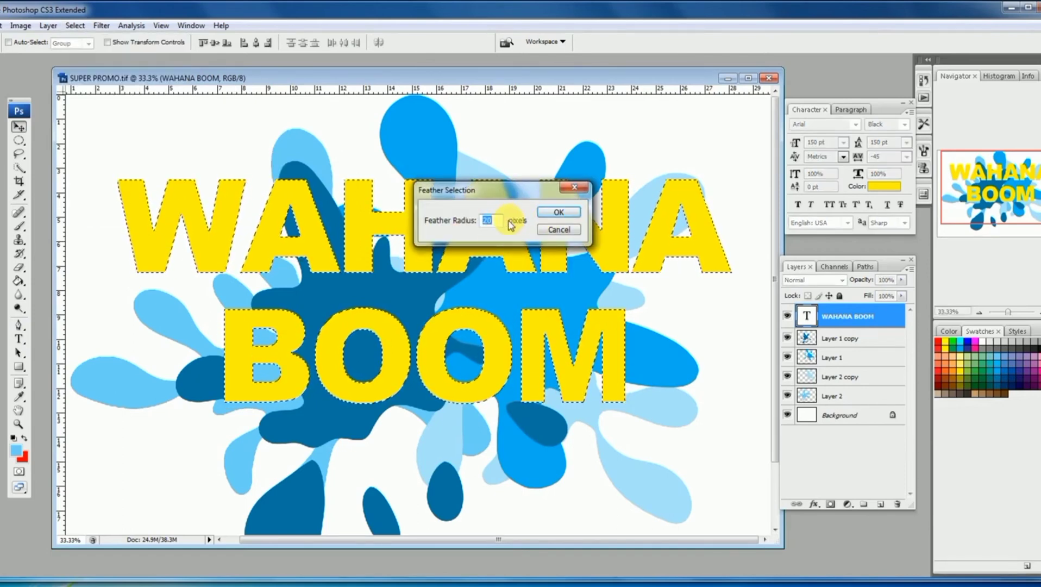
{"action": "key", "text": "Return"}
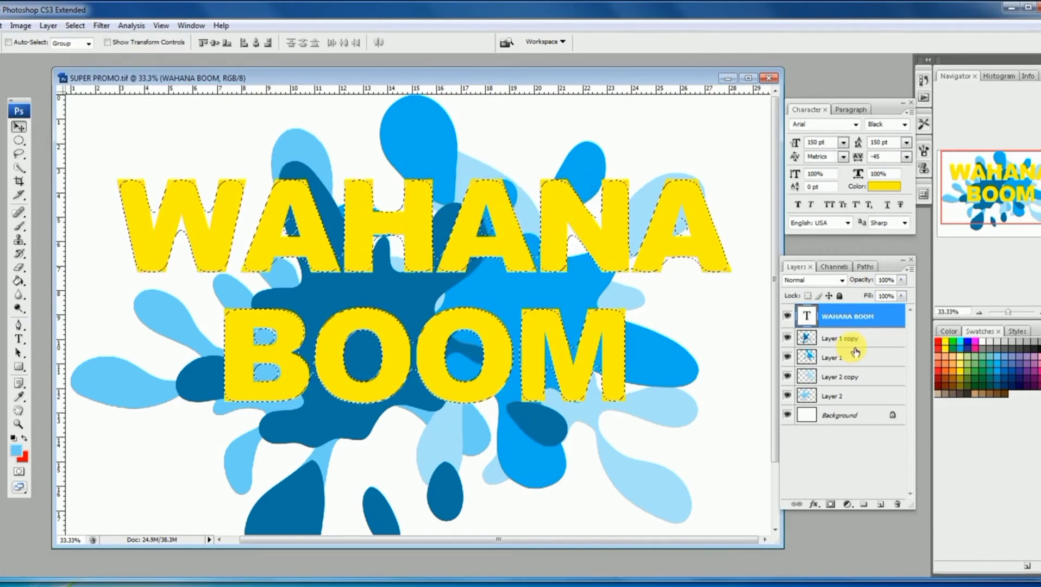
Hide the WAHANA BOOM text layer and convert the feathered selection into a work path.
{"action": "left_click", "coordinate": [787, 316]}
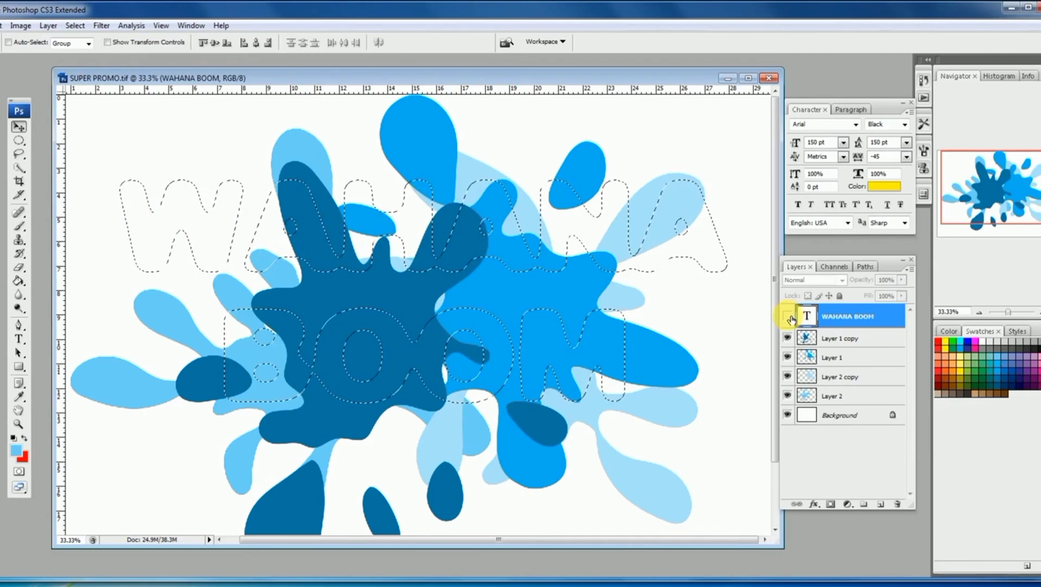
{"action": "left_click", "coordinate": [907, 270]}
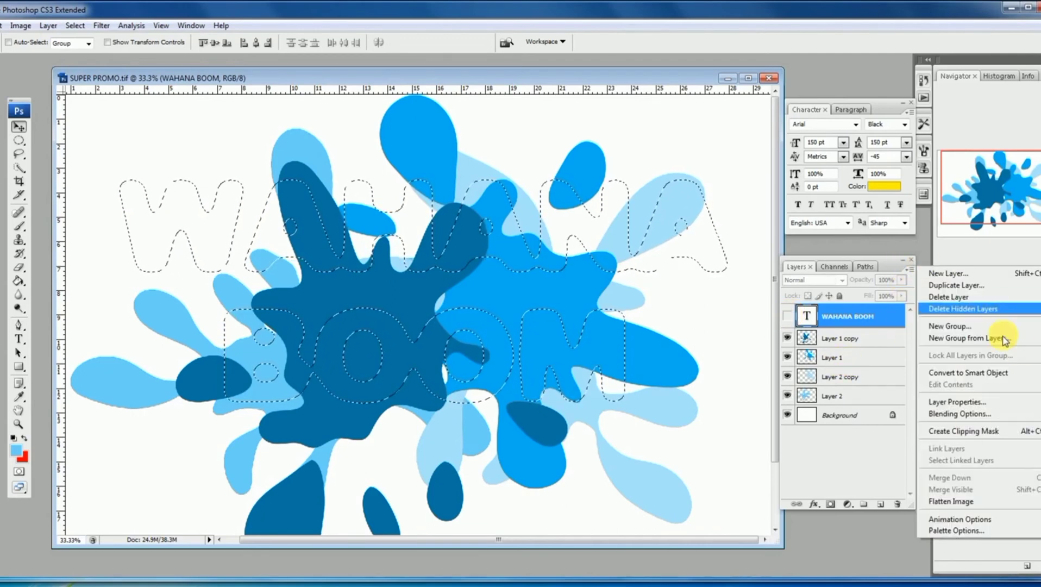
{"action": "left_click", "coordinate": [865, 268]}
{"action": "left_click", "coordinate": [863, 267]}
{"action": "left_click", "coordinate": [907, 272]}
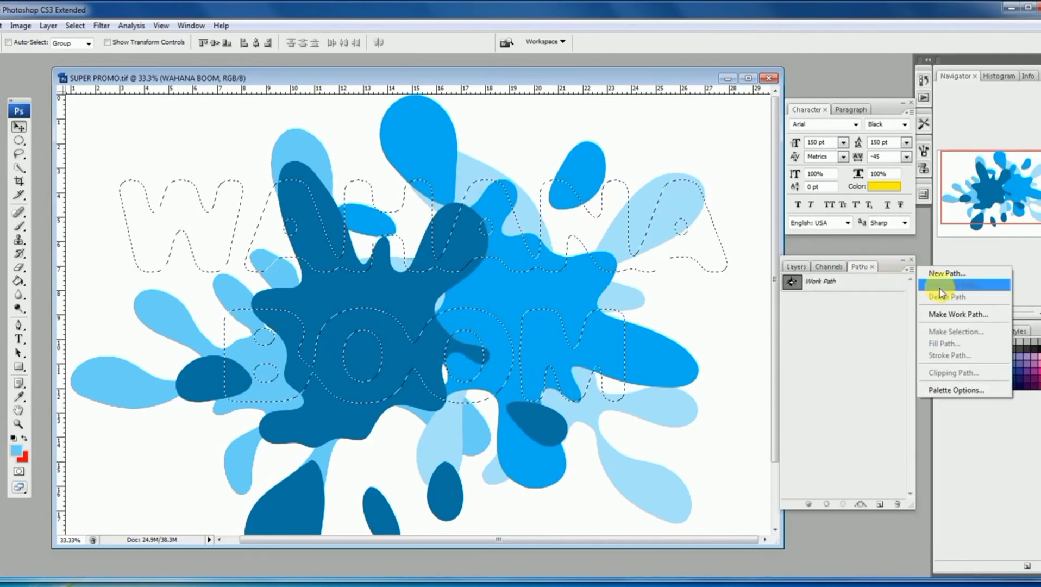
{"action": "left_click", "coordinate": [920, 313]}
{"action": "left_click", "coordinate": [607, 407]}
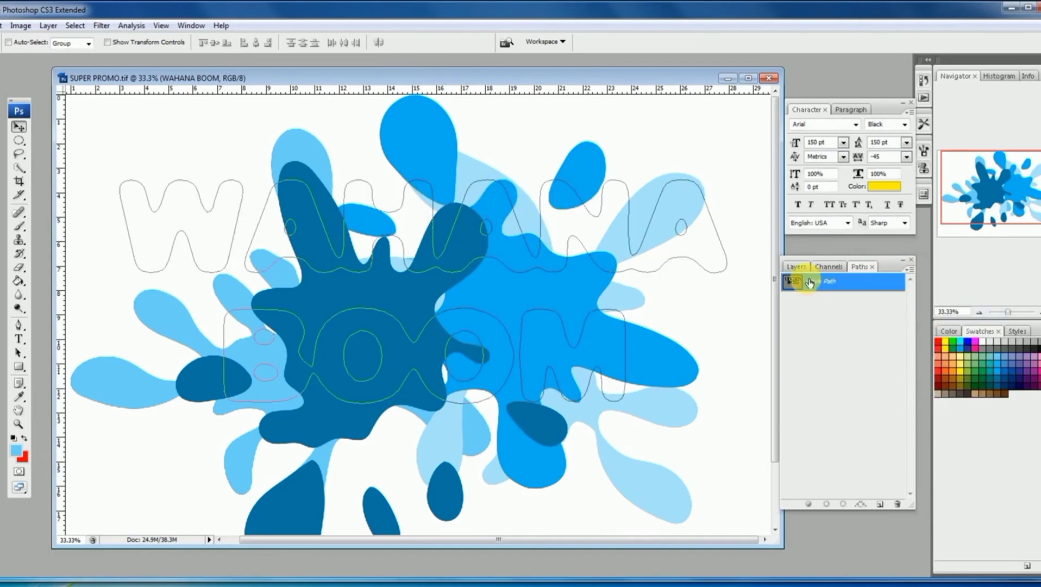
Add a new layer above the text layer and load the rounded lettering work path as a selection.
{"action": "left_click", "coordinate": [794, 267]}
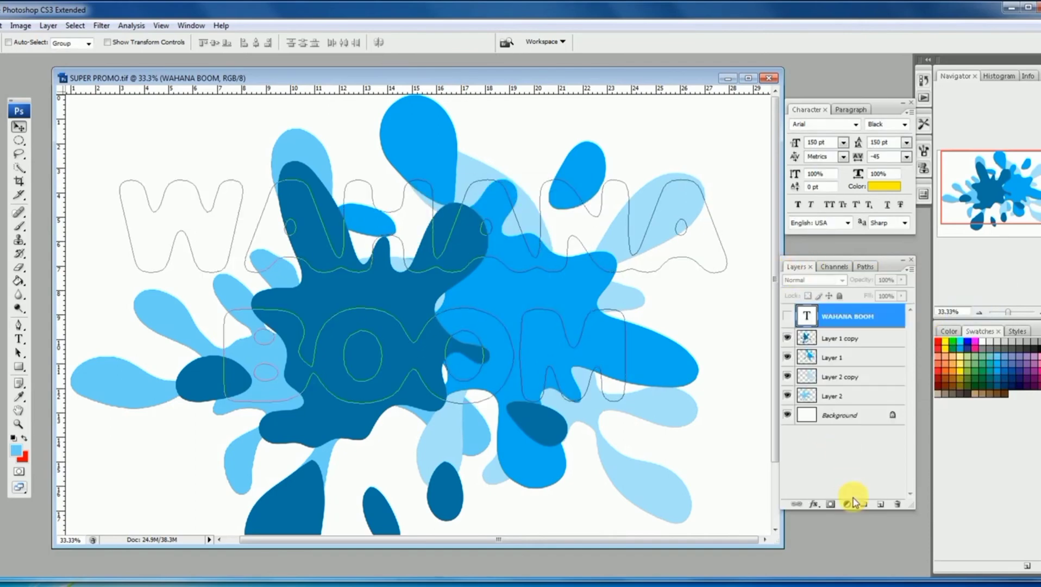
{"action": "left_click", "coordinate": [881, 505]}
{"action": "left_click", "coordinate": [867, 267]}
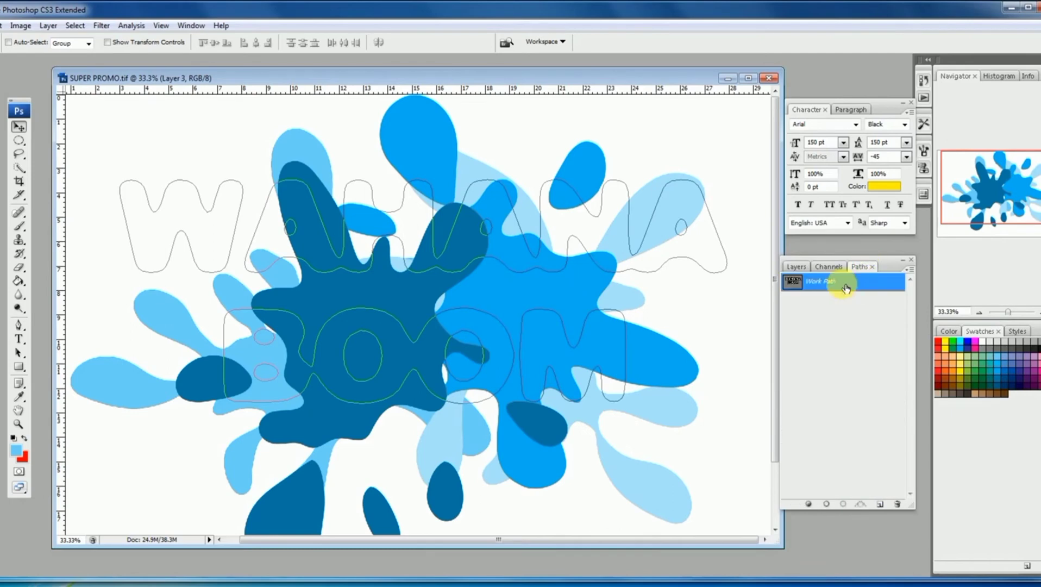
{"action": "left_click", "coordinate": [843, 504]}
{"action": "left_click", "coordinate": [797, 267]}
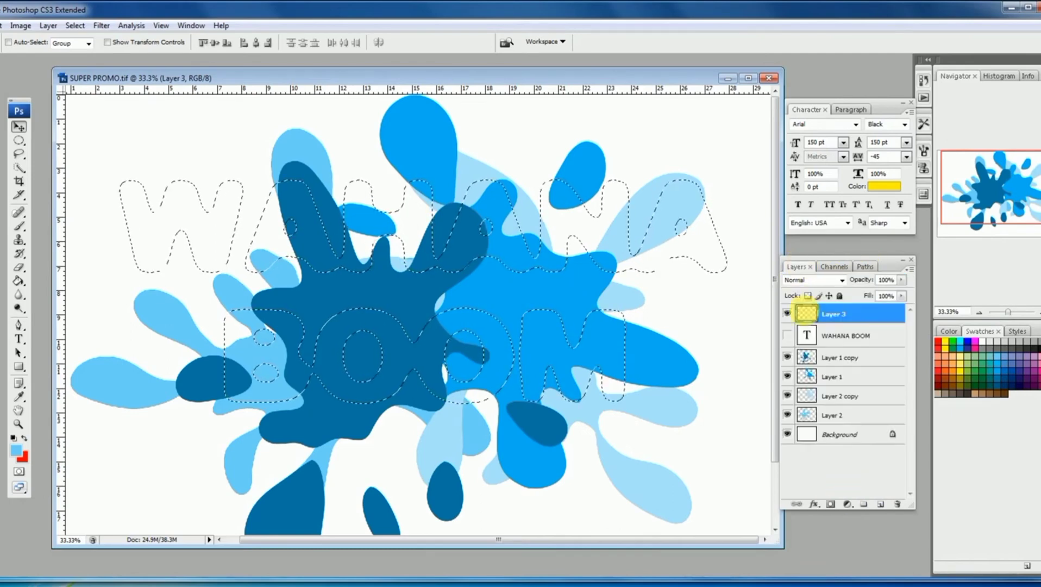
Fill the rounded lettering selection on the new layer with orange using the Paint Bucket.
{"action": "left_click", "coordinate": [397, 259], "text": "alt"}
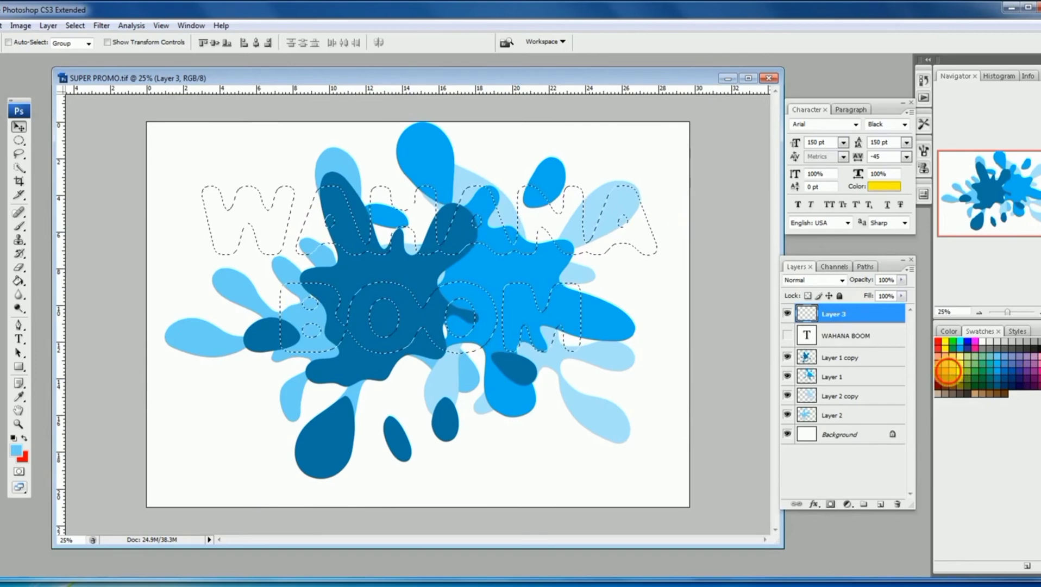
{"action": "left_click", "coordinate": [949, 372]}
{"action": "left_click", "coordinate": [19, 280]}
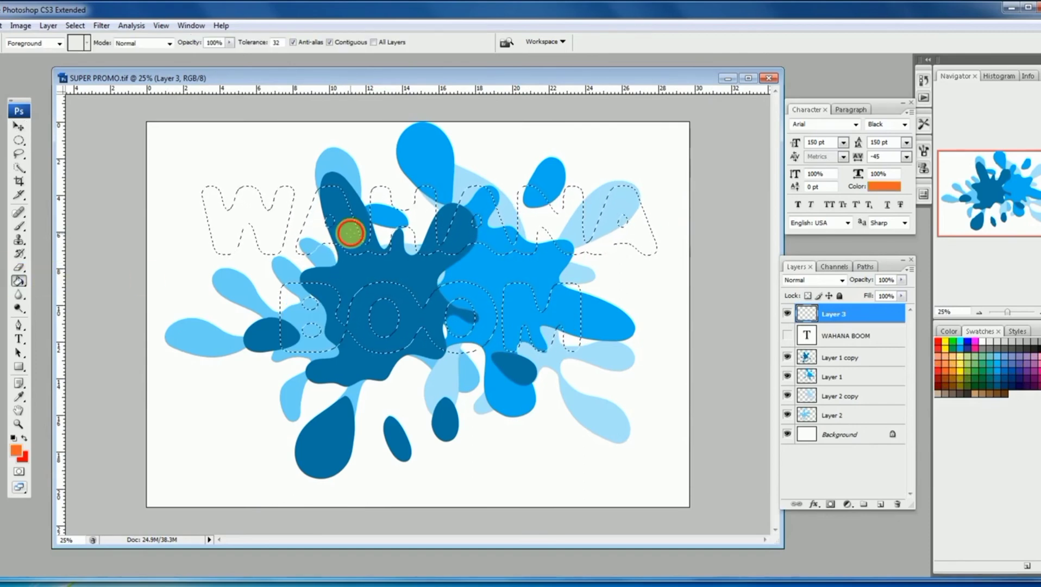
{"action": "left_click", "coordinate": [351, 232]}
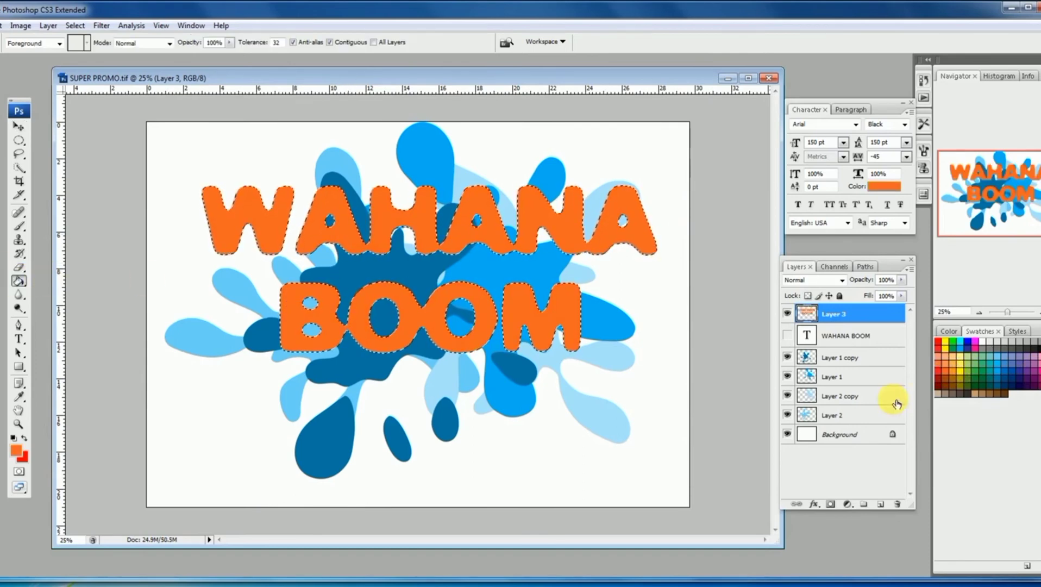
Refill all the letters of BOOM with yellow and clear the lettering selection.
{"action": "left_click", "coordinate": [954, 372]}
{"action": "left_click", "coordinate": [487, 308]}
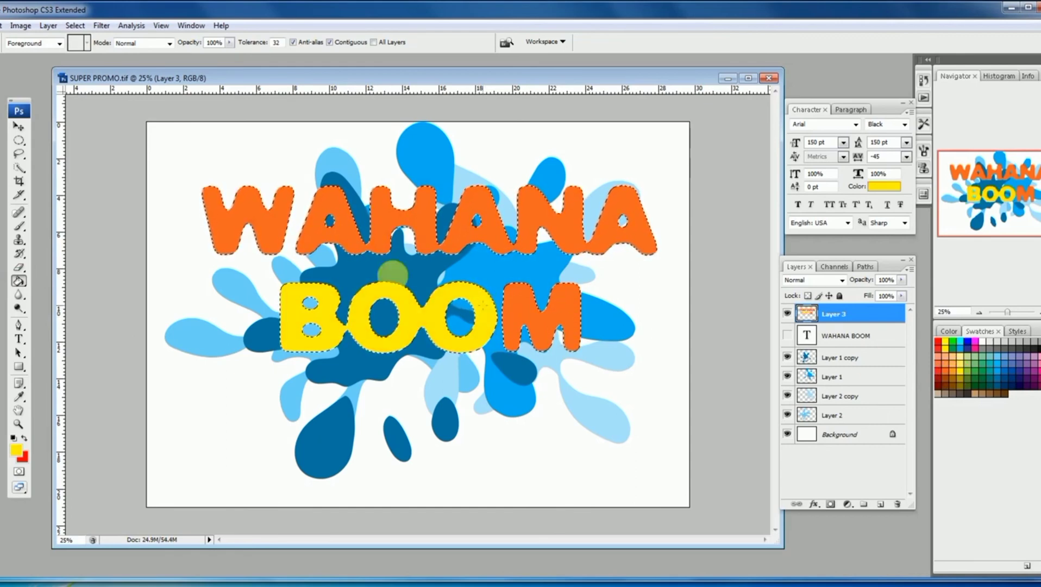
{"action": "left_click", "coordinate": [530, 318]}
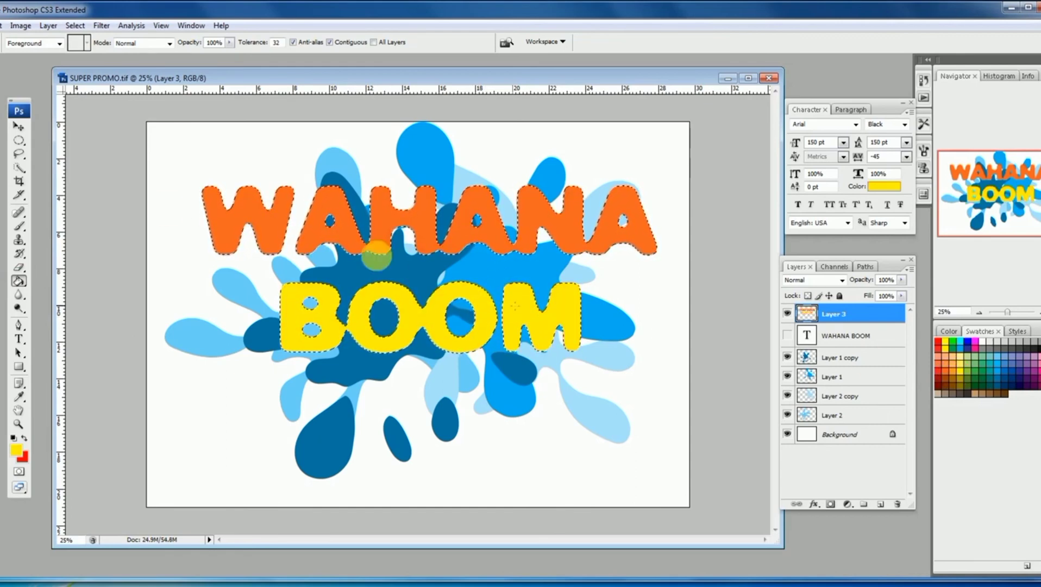
{"action": "left_click", "coordinate": [19, 141]}
{"action": "left_click", "coordinate": [232, 198]}
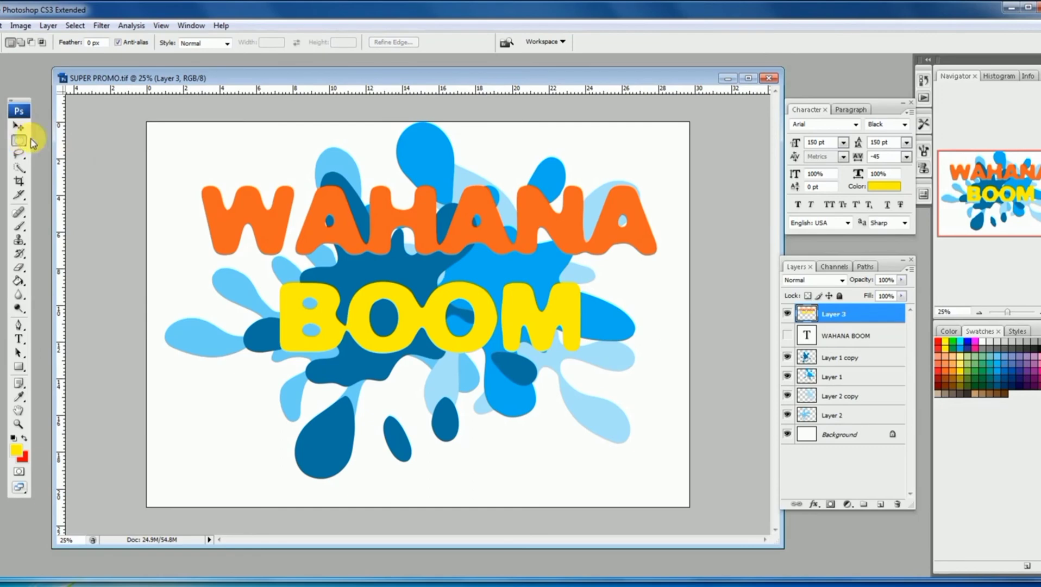
Select the word BOOM with a rectangular marquee, enlarge it to about the width of WAHANA, place it below with a gap, and deselect.
{"action": "left_click_drag", "start_coordinate": [26, 141], "coordinate": [57, 131]}
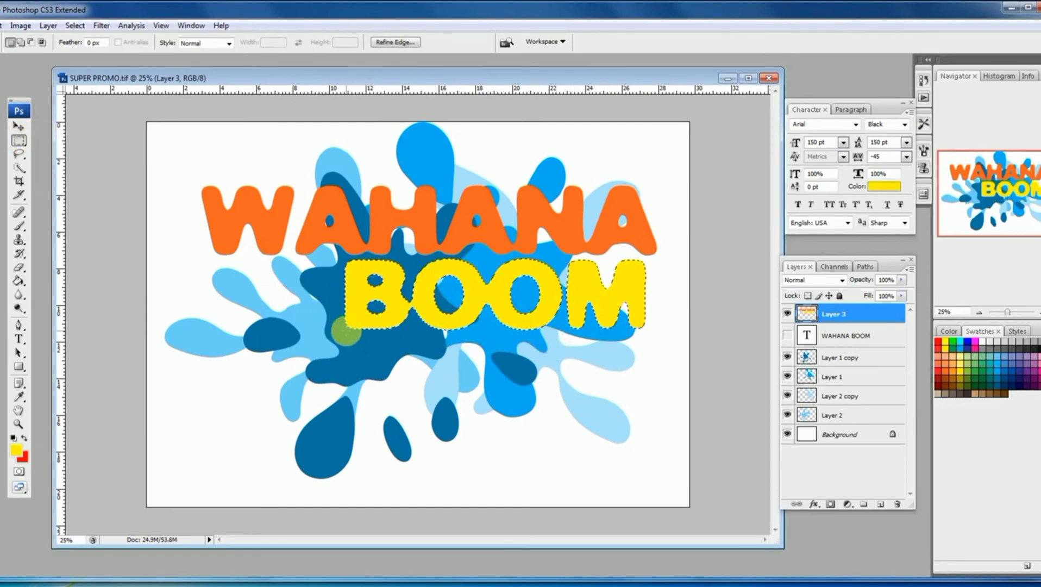
{"action": "key", "text": "ctrl+t"}
{"action": "mouse_move", "coordinate": [345, 328]}
{"action": "left_mouse_down"}
{"action": "mouse_move", "coordinate": [275, 360]}
{"action": "mouse_move", "coordinate": [214, 367]}
{"action": "left_mouse_up"}
{"action": "key", "text": "Return"}
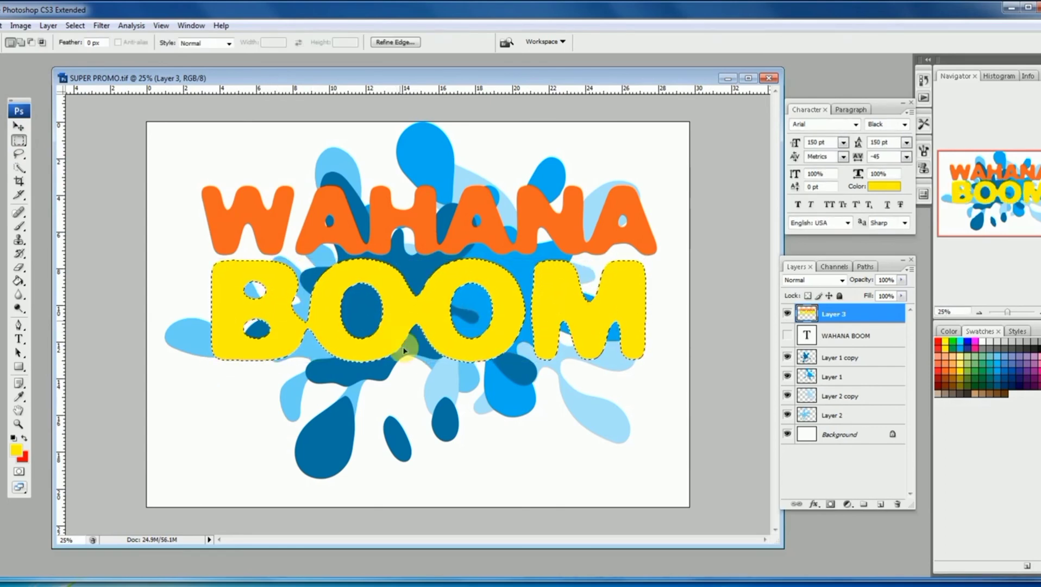
{"action": "left_click_drag", "start_coordinate": [405, 351], "coordinate": [408, 394]}
{"action": "key", "text": "ctrl+d"}
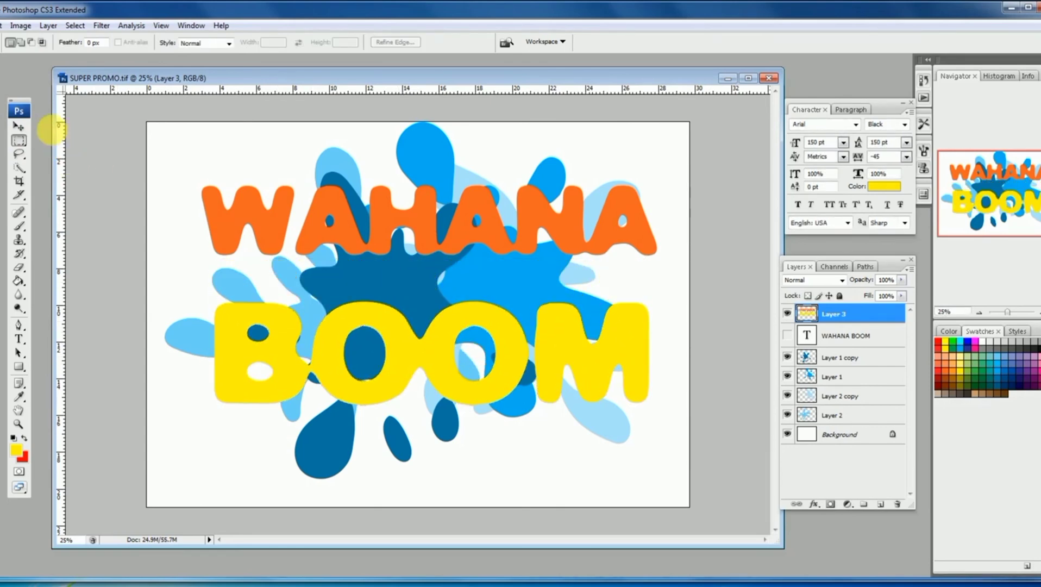
Add a new text layer reading WATER over the lower part of the artwork.
{"action": "left_click", "coordinate": [19, 338]}
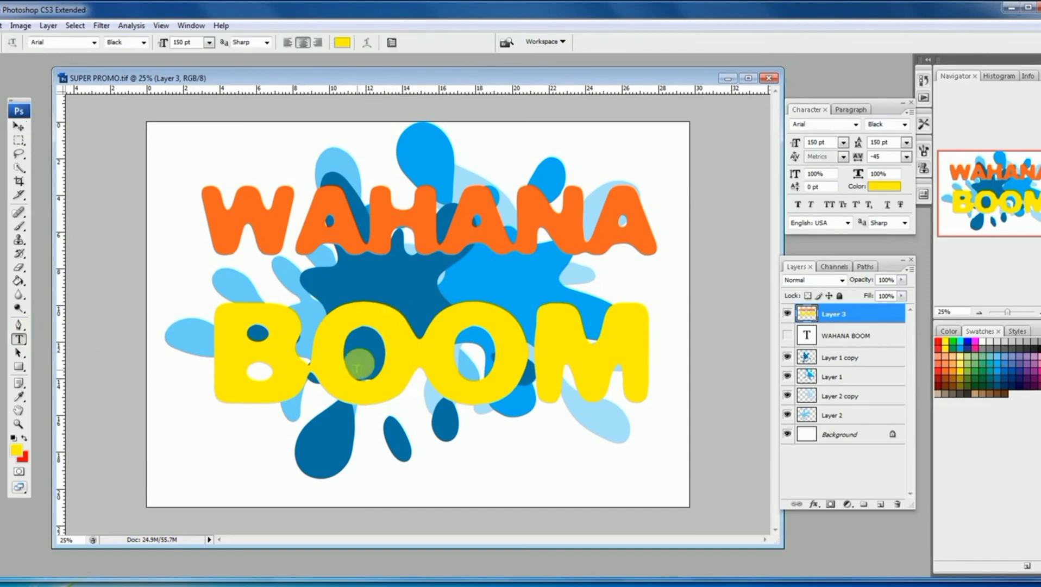
{"action": "left_click", "coordinate": [433, 454]}
{"action": "type", "text": "S"}
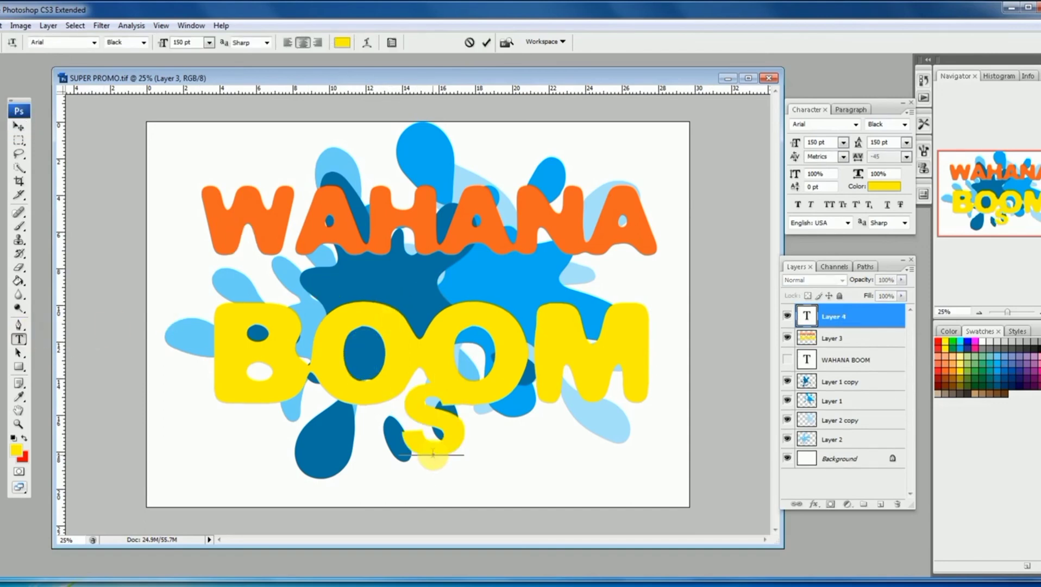
{"action": "key", "text": "BackSpace"}
{"action": "type", "text": "WATER"}
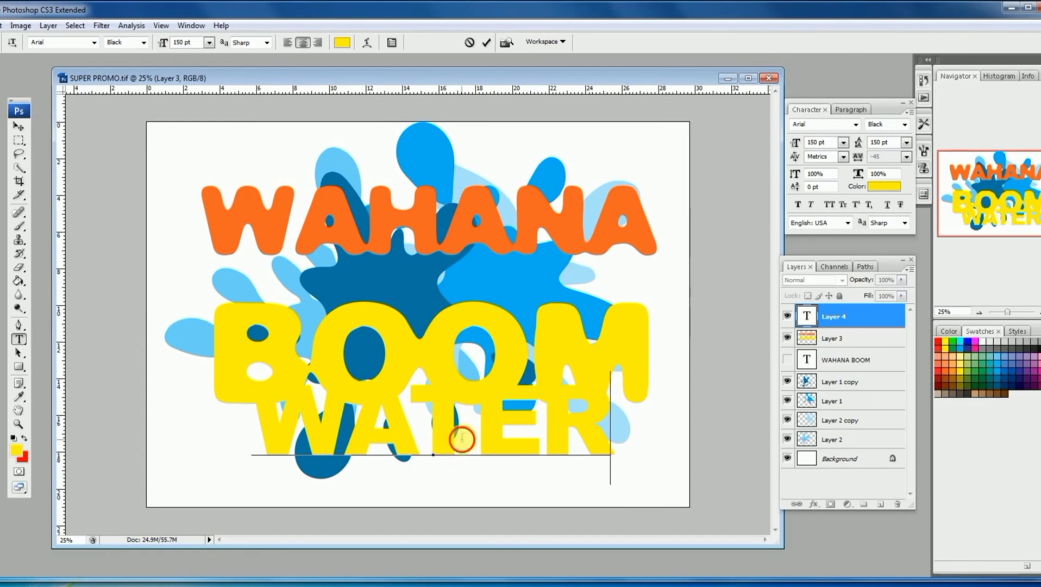
Recolour the whole word WATER with the dark blue sampled from the splat.
{"action": "double_click", "coordinate": [461, 439]}
{"action": "left_click", "coordinate": [342, 43]}
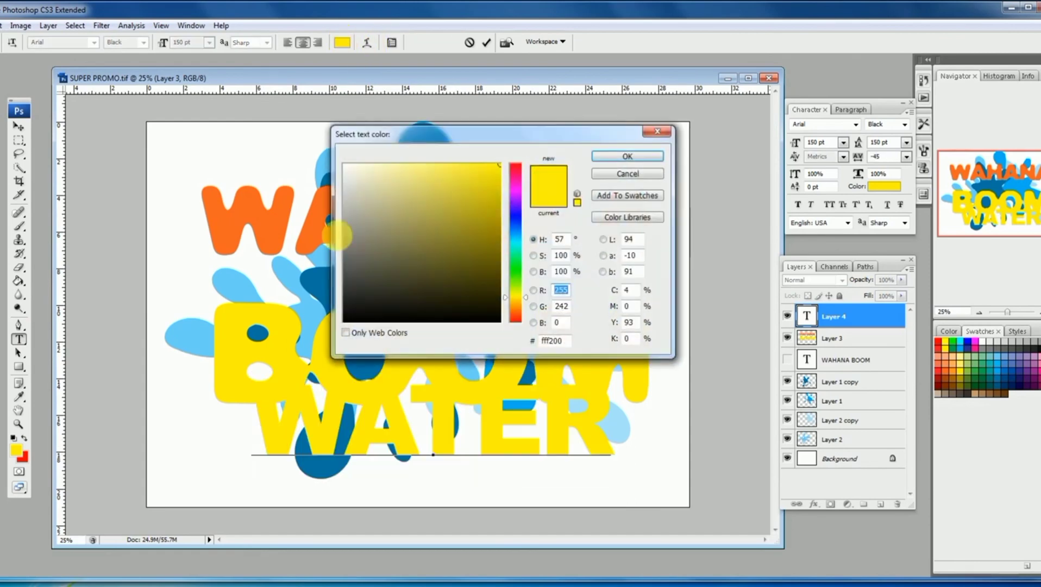
{"action": "left_click", "coordinate": [310, 281]}
{"action": "left_click", "coordinate": [627, 159]}
Give the WATER layer a thick white outside stroke.
{"action": "double_click", "coordinate": [876, 316]}
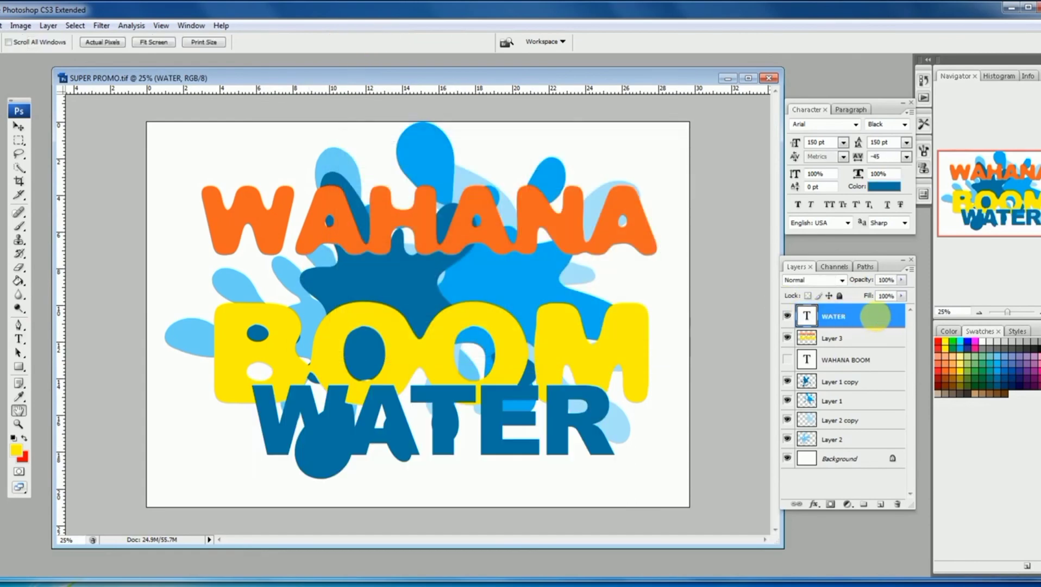
{"action": "left_click", "coordinate": [725, 413]}
{"action": "left_click", "coordinate": [838, 332]}
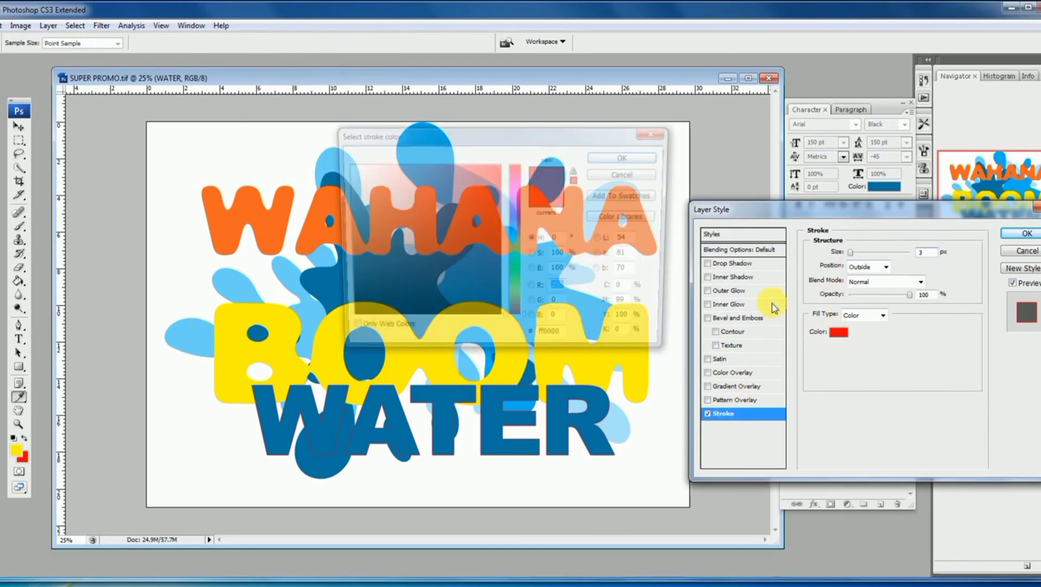
{"action": "left_click", "coordinate": [682, 261]}
{"action": "left_click", "coordinate": [613, 158]}
{"action": "left_click_drag", "start_coordinate": [853, 252], "coordinate": [856, 254]}
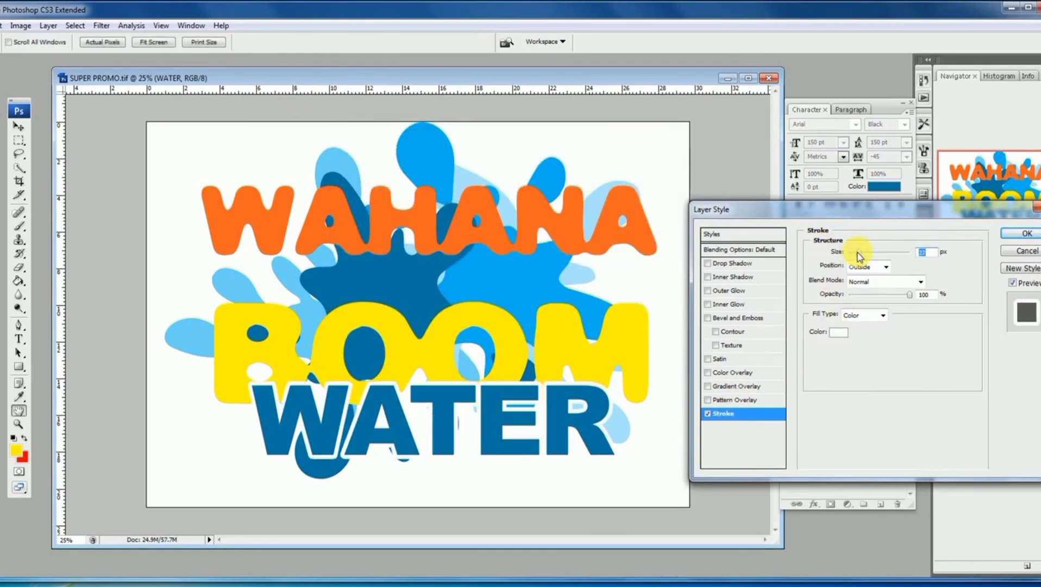
{"action": "left_click", "coordinate": [1027, 233]}
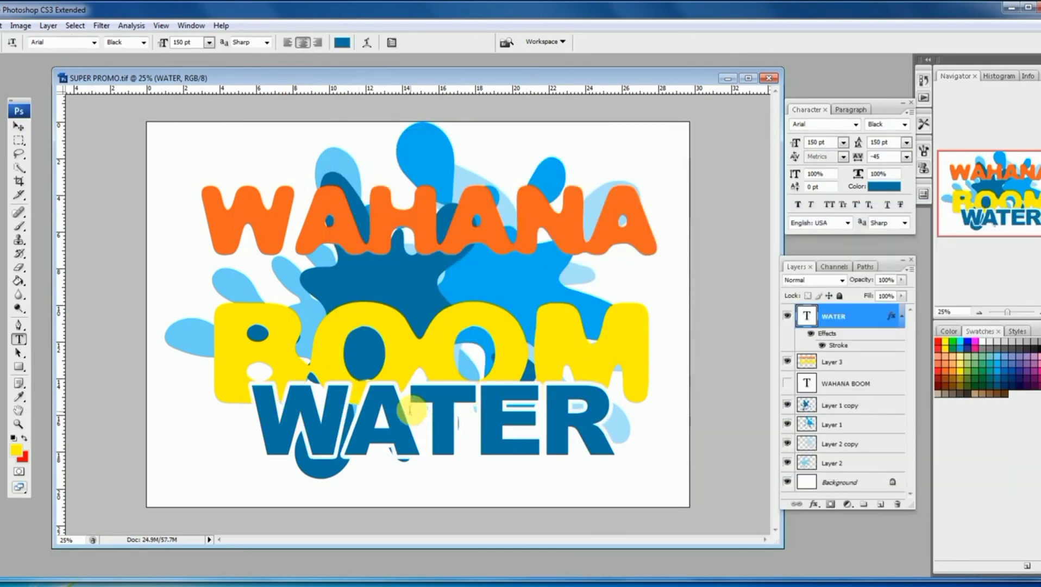
Move WATER between the words WAHANA and BOOM, scale it to about 72% and tilt it slightly counterclockwise.
{"action": "left_click_drag", "start_coordinate": [411, 412], "coordinate": [440, 263]}
{"action": "key", "text": "ctrl+t"}
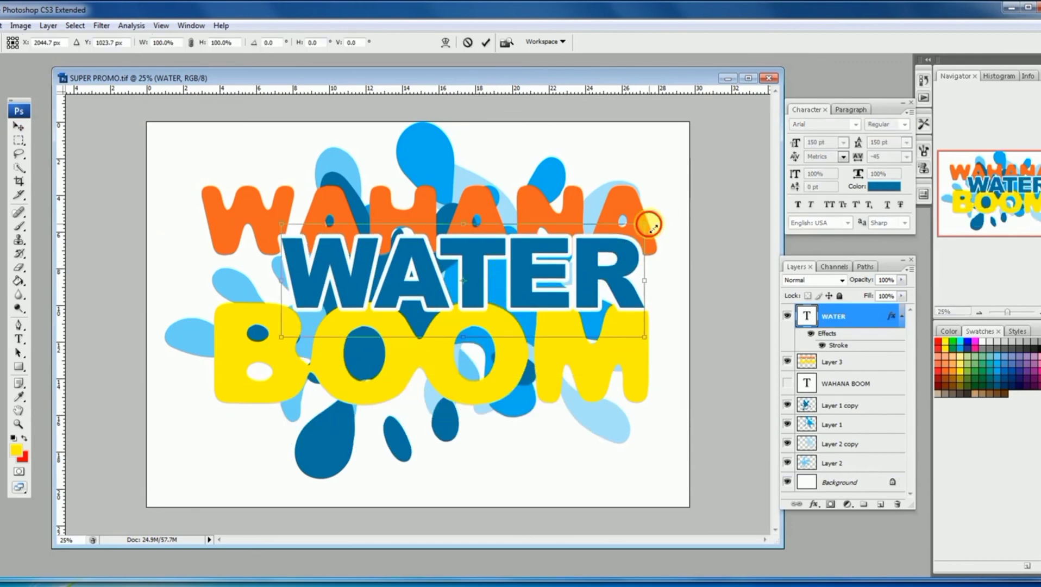
{"action": "left_click_drag", "start_coordinate": [649, 224], "coordinate": [546, 256]}
{"action": "left_click_drag", "start_coordinate": [614, 230], "coordinate": [645, 207]}
{"action": "key", "text": "Return"}
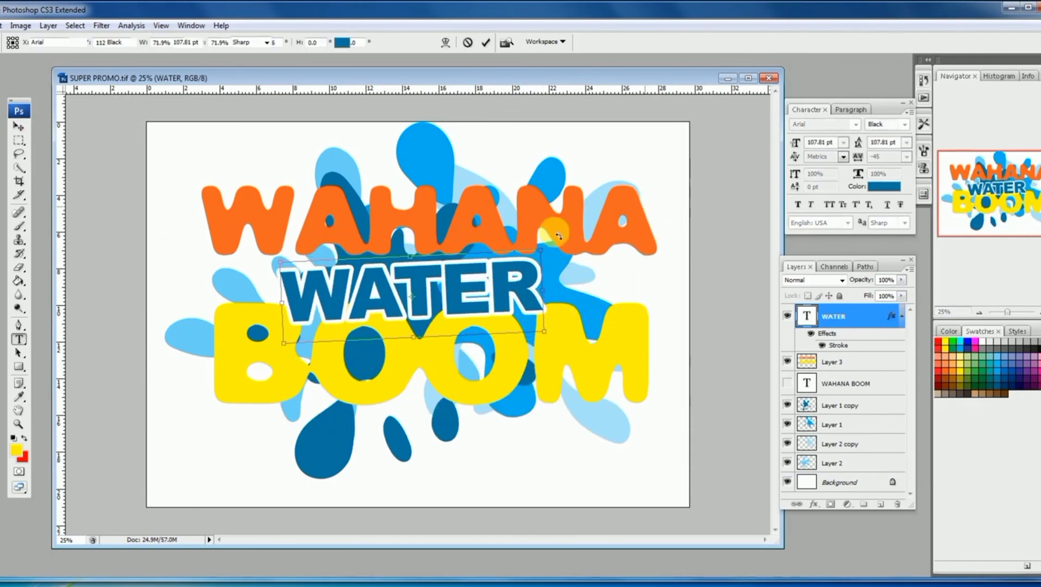
{"action": "left_click", "coordinate": [561, 208]}
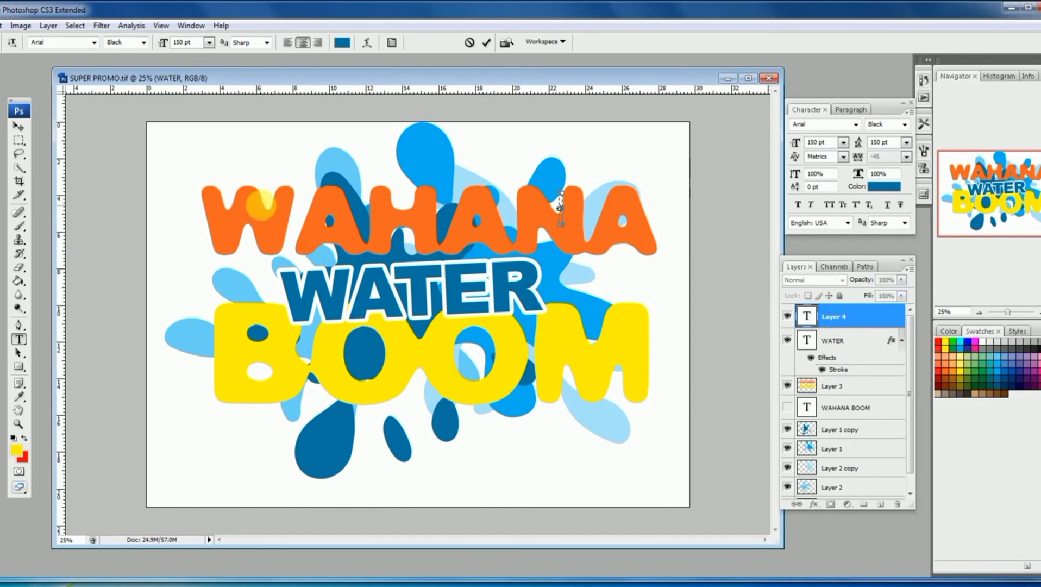
{"action": "key", "text": "Escape"}
Rotate the WATER text by a further -3.4° and move it beneath the last letters of WAHANA.
{"action": "key", "text": "ctrl+t"}
{"action": "left_click_drag", "start_coordinate": [633, 284], "coordinate": [636, 271]}
{"action": "left_click_drag", "start_coordinate": [492, 283], "coordinate": [588, 265]}
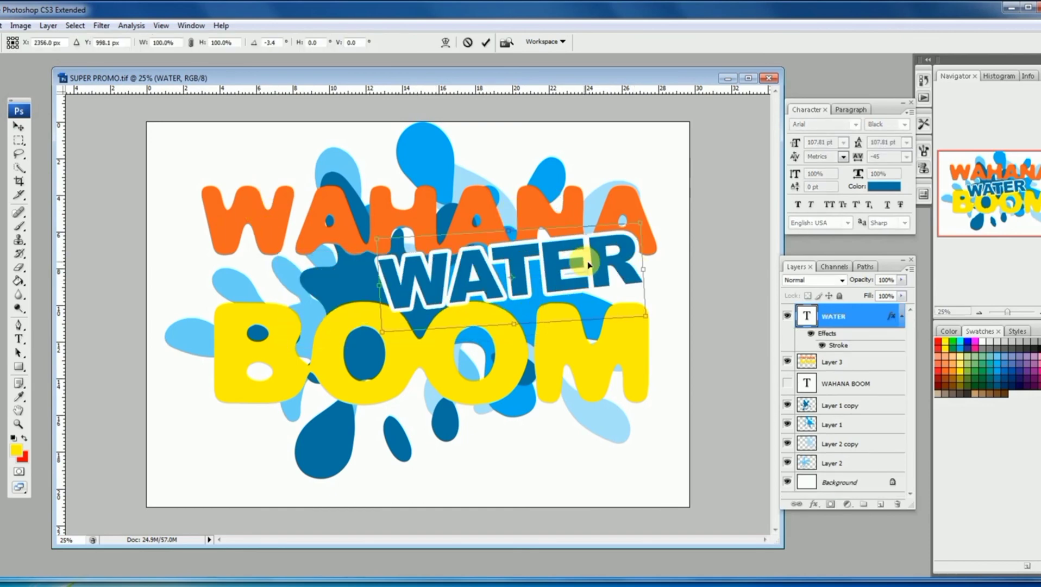
{"action": "key", "text": "Return"}
{"action": "key", "text": "v"}
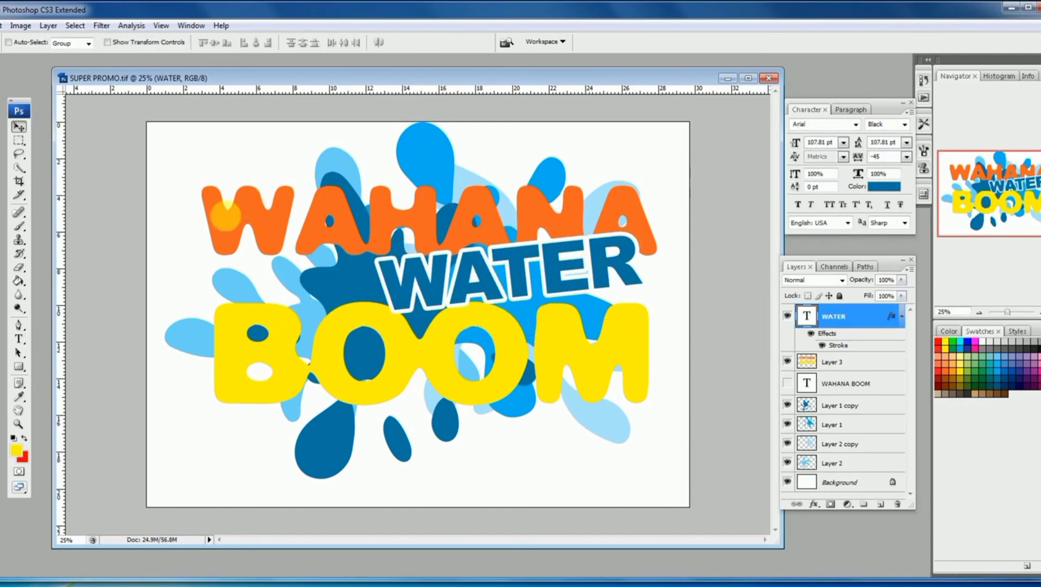
Fine-tune the positions of the WATER text and the WAHANA BOOM lettering relative to each other.
{"action": "key", "text": "ctrl+minus"}
{"action": "key", "text": "ctrl+plus"}
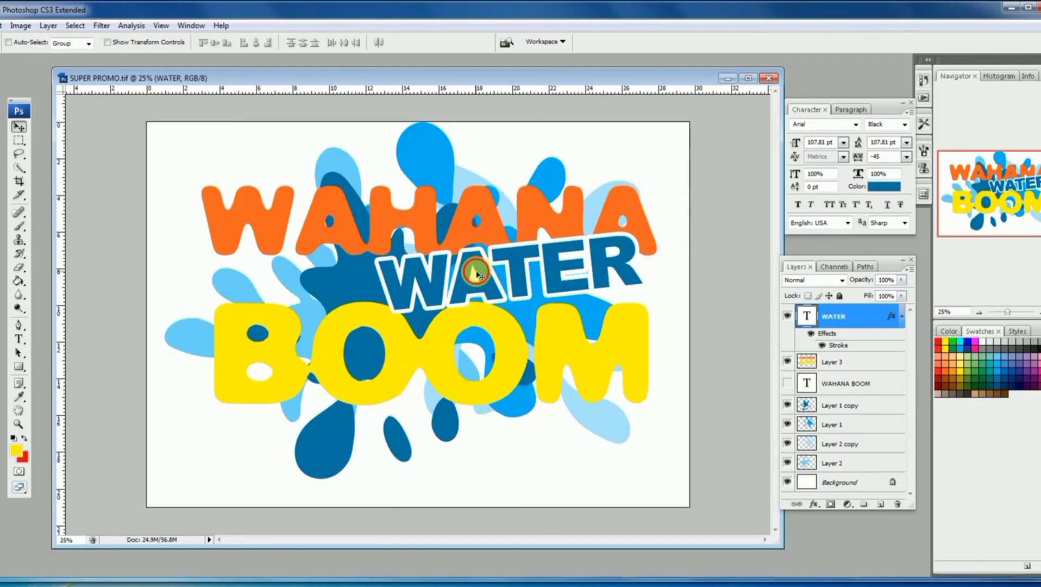
{"action": "left_click_drag", "start_coordinate": [476, 272], "coordinate": [475, 280]}
{"action": "left_click_drag", "start_coordinate": [465, 231], "coordinate": [462, 227]}
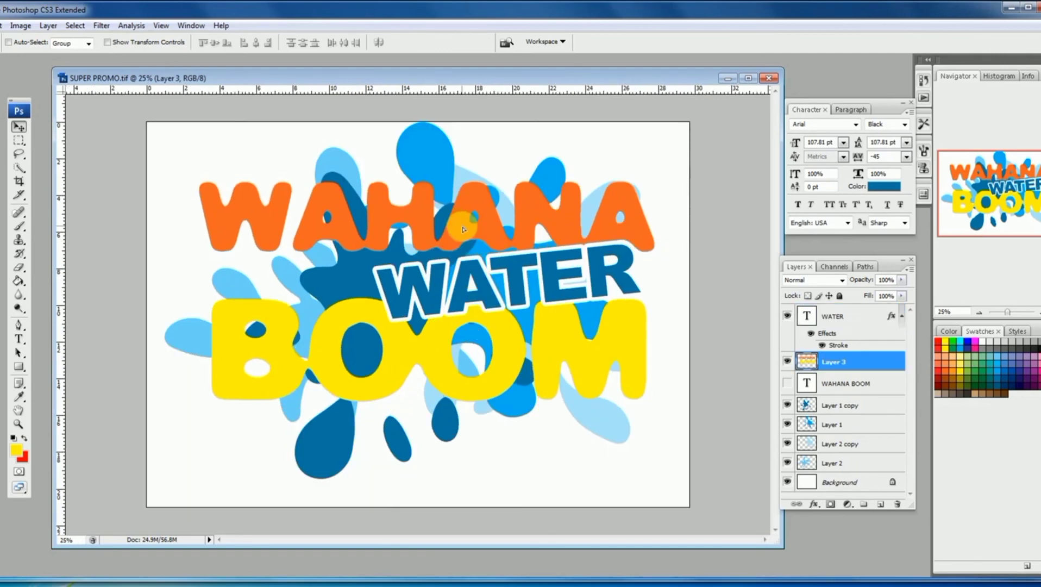
{"action": "left_click_drag", "start_coordinate": [465, 279], "coordinate": [460, 267]}
Scale the WATER and WAHANA BOOM lettering layers together to 67.6% and centre them over the splats.
{"action": "left_click", "coordinate": [473, 226], "text": "ctrl+shift"}
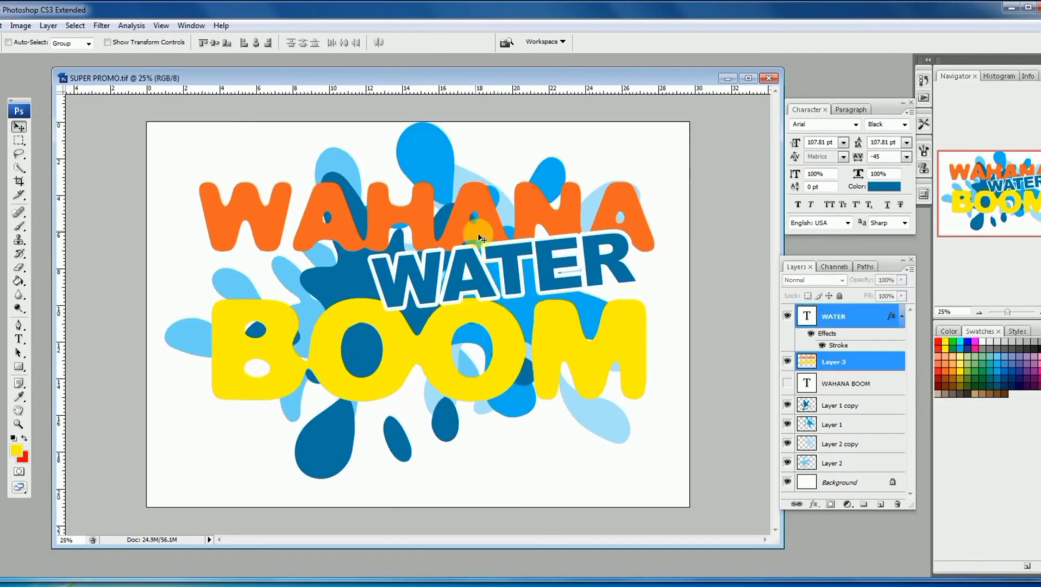
{"action": "key", "text": "ctrl+t"}
{"action": "left_click_drag", "start_coordinate": [656, 183], "coordinate": [505, 249]}
{"action": "left_click_drag", "start_coordinate": [468, 314], "coordinate": [543, 301]}
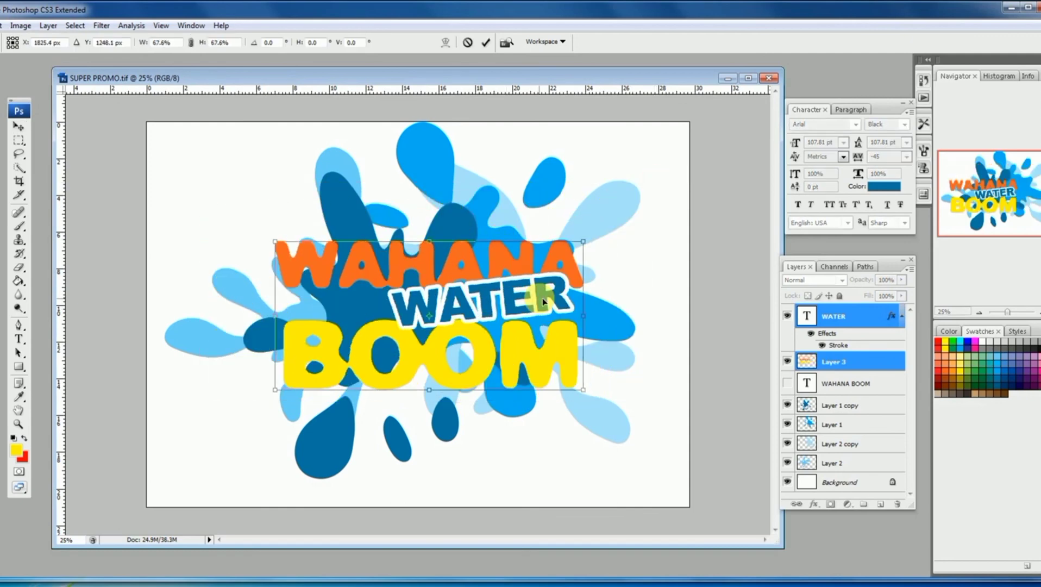
{"action": "key", "text": "Return"}
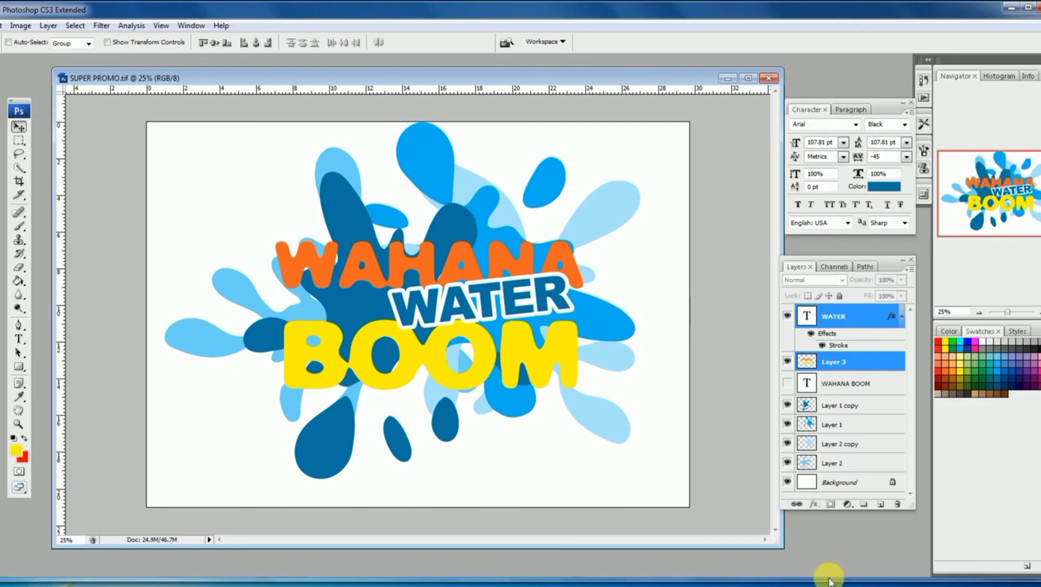
Select all layers above the background and nudge the whole artwork left and down to centre it on the canvas.
{"action": "left_click", "coordinate": [846, 467]}
{"action": "left_click", "coordinate": [871, 316], "text": "shift"}
{"action": "key", "text": "shift+Left"}
{"action": "key", "text": "shift+Left"}
{"action": "key", "text": "shift+Left"}
{"action": "key", "text": "shift+Down"}
{"action": "key", "text": "shift+Down"}
{"action": "key", "text": "shift+Down"}
{"action": "key", "text": "shift+Down"}
{"action": "key", "text": "shift+Down"}
{"action": "key", "text": "shift+Down"}
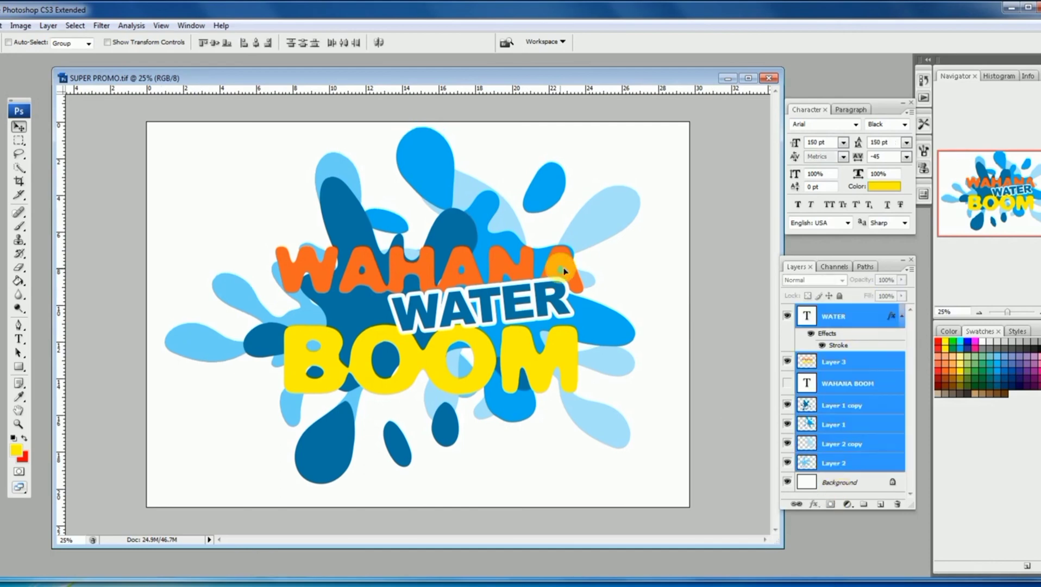
{"action": "key", "text": "shift+Left"}
{"action": "key", "text": "shift+Left"}
{"action": "key", "text": "shift+Down"}
{"action": "key", "text": "shift+Down"}
{"action": "left_click", "coordinate": [856, 422]}
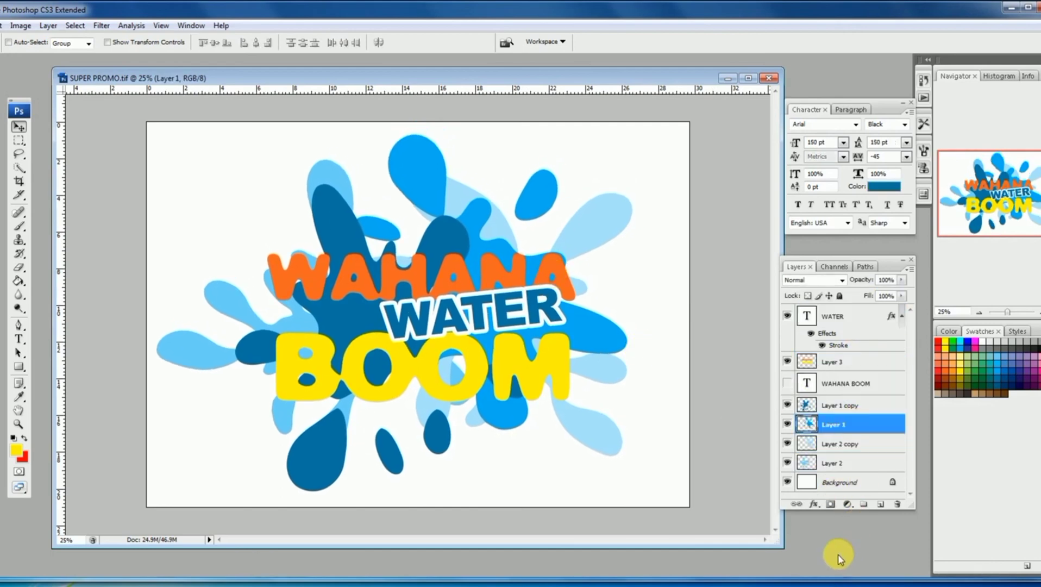